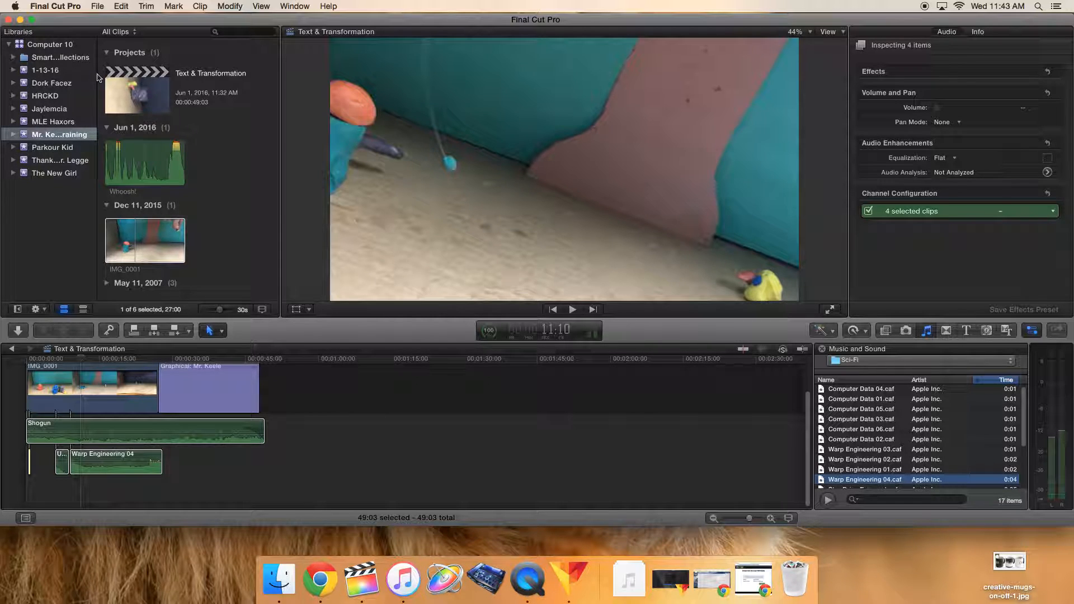
# Step: Select the Text Training event in the library and widen the sidebar enough to show full event names
pyautogui.click(40, 84)
pyautogui.click(39, 108)
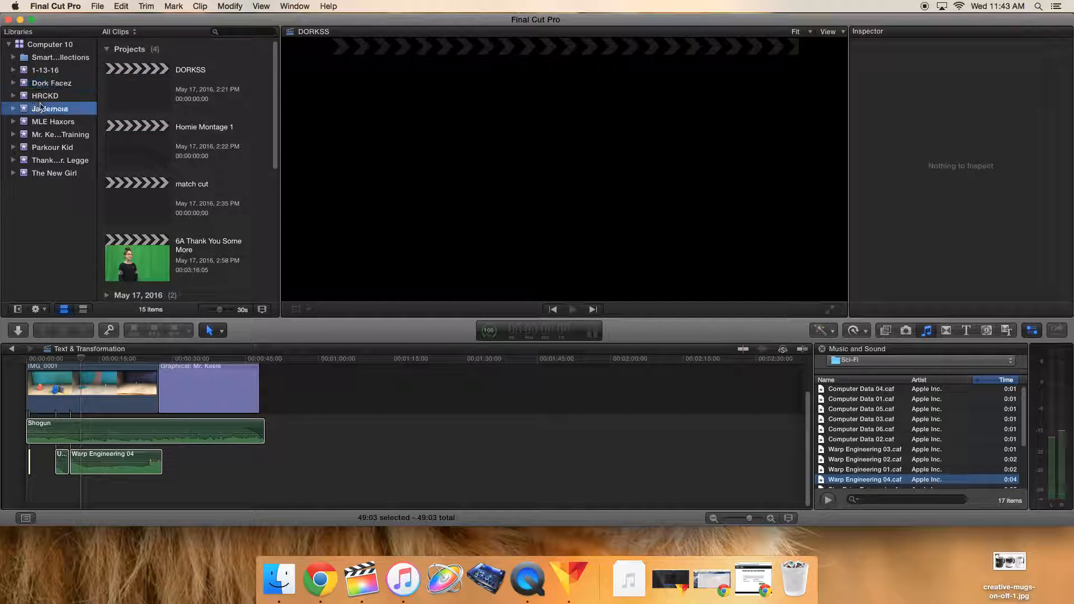
pyautogui.click(40, 133)
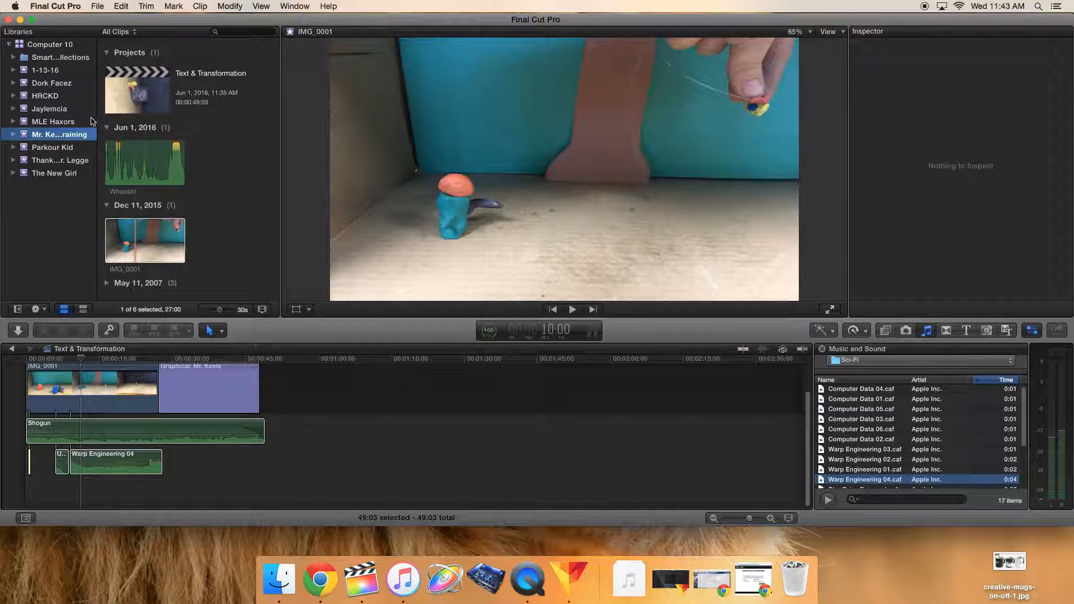
pyautogui.moveTo(101, 134); pyautogui.dragTo(129, 135)
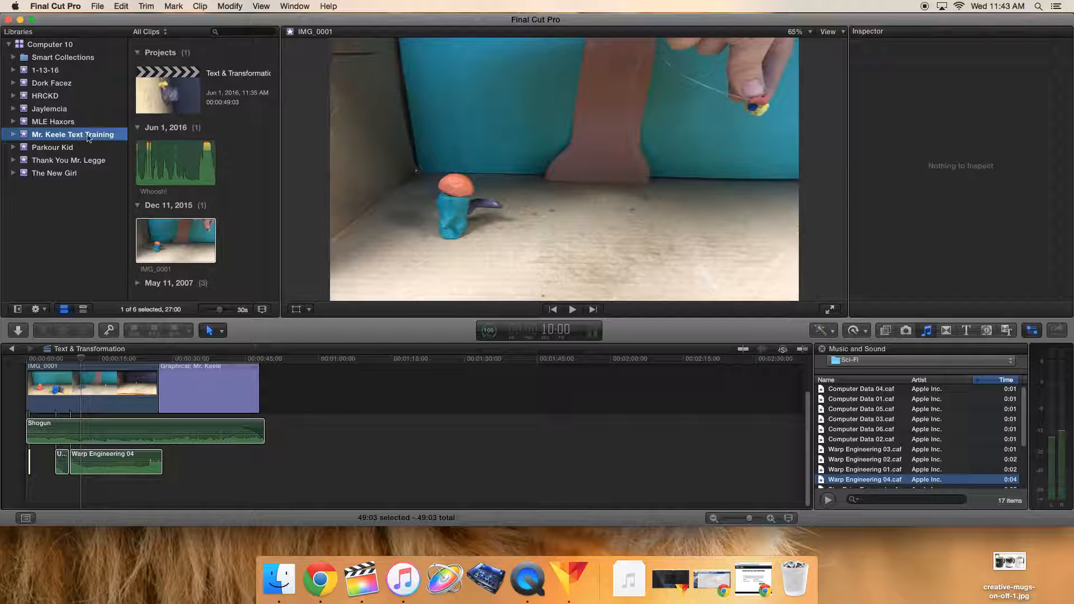
# Step: Create a project named "Filter & Transitions" in the Text Training event with the default settings and open it
pyautogui.click(97, 6)
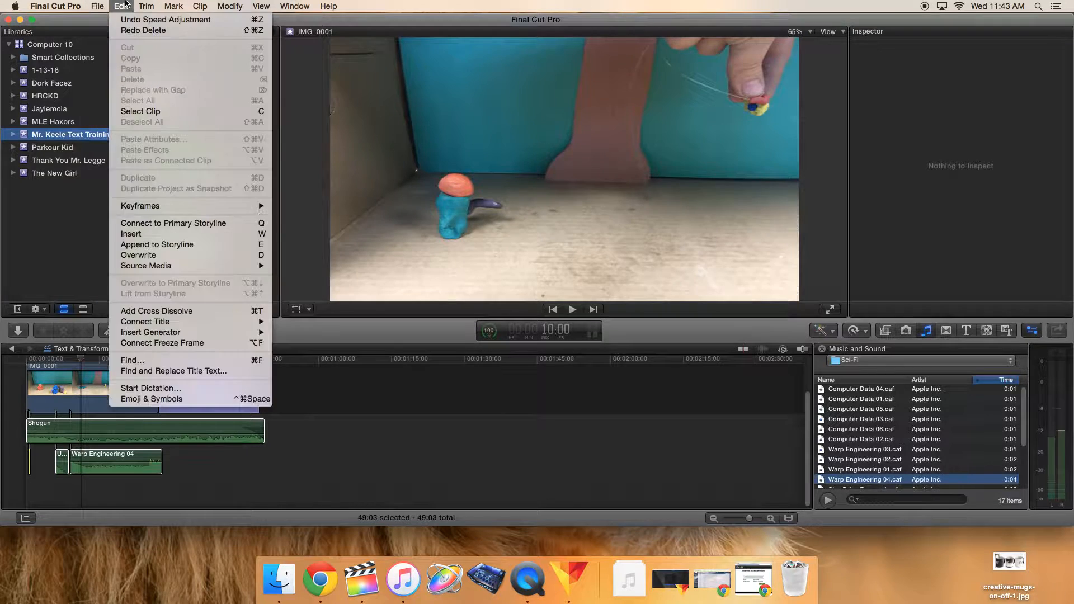
pyautogui.moveTo(105, 20)
pyautogui.click(260, 19)
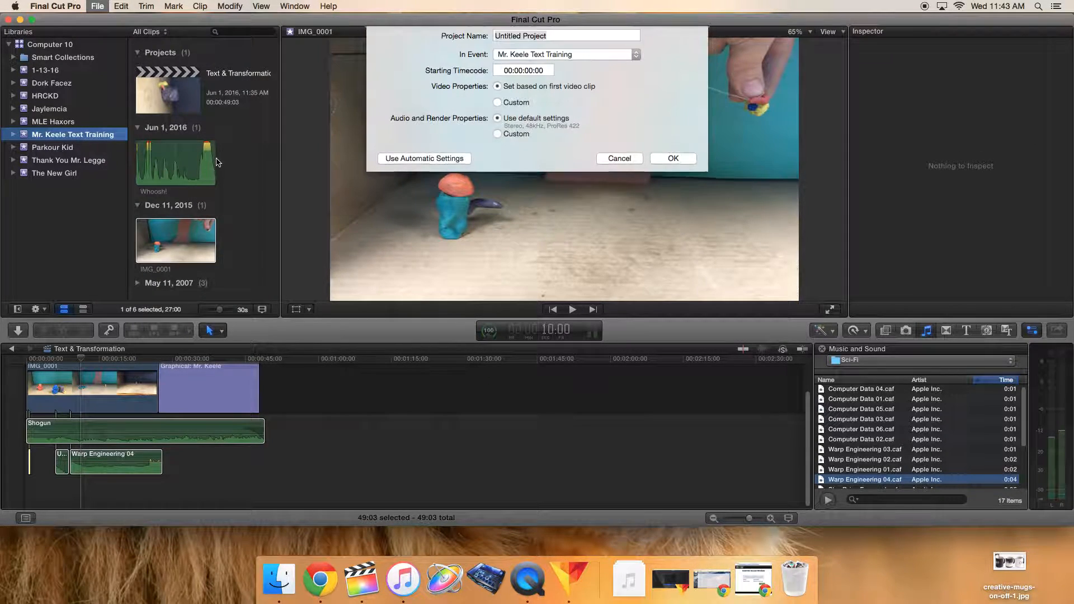
pyautogui.write('Filter & Transitions')
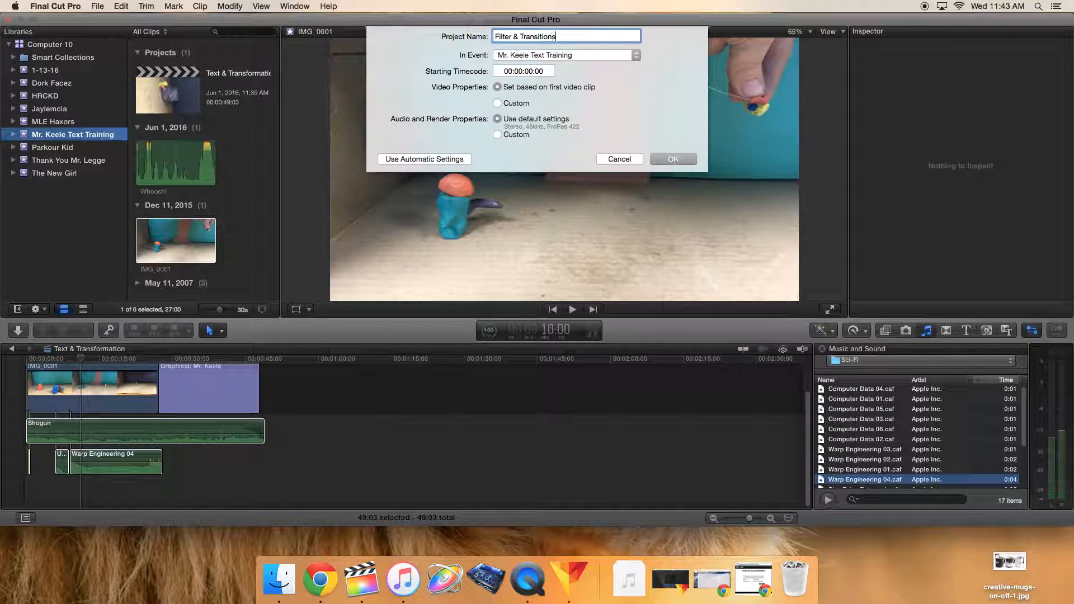
pyautogui.press('Return')
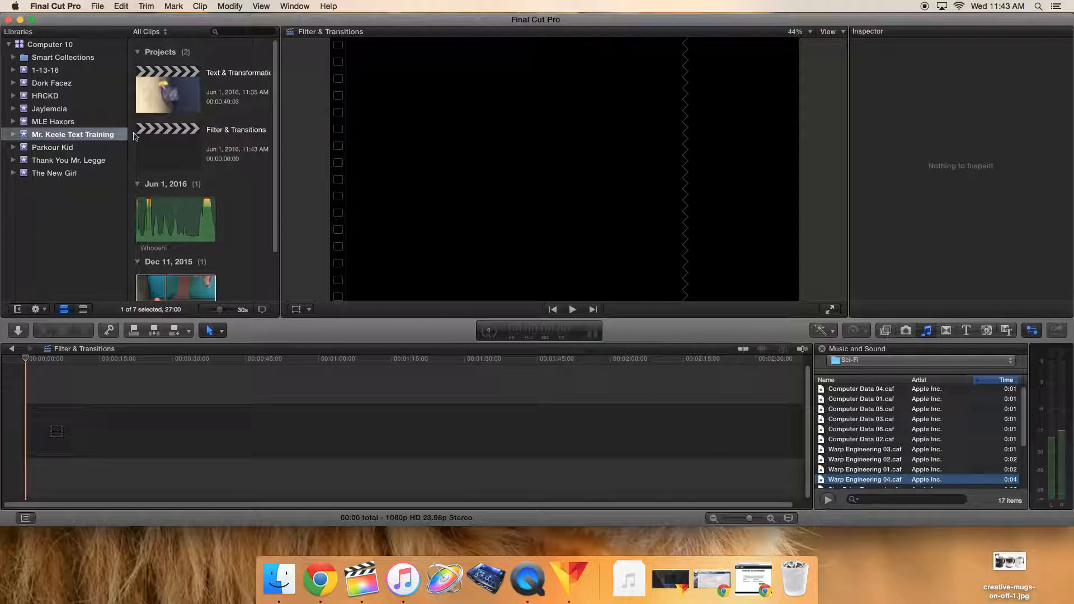
pyautogui.click(171, 138)
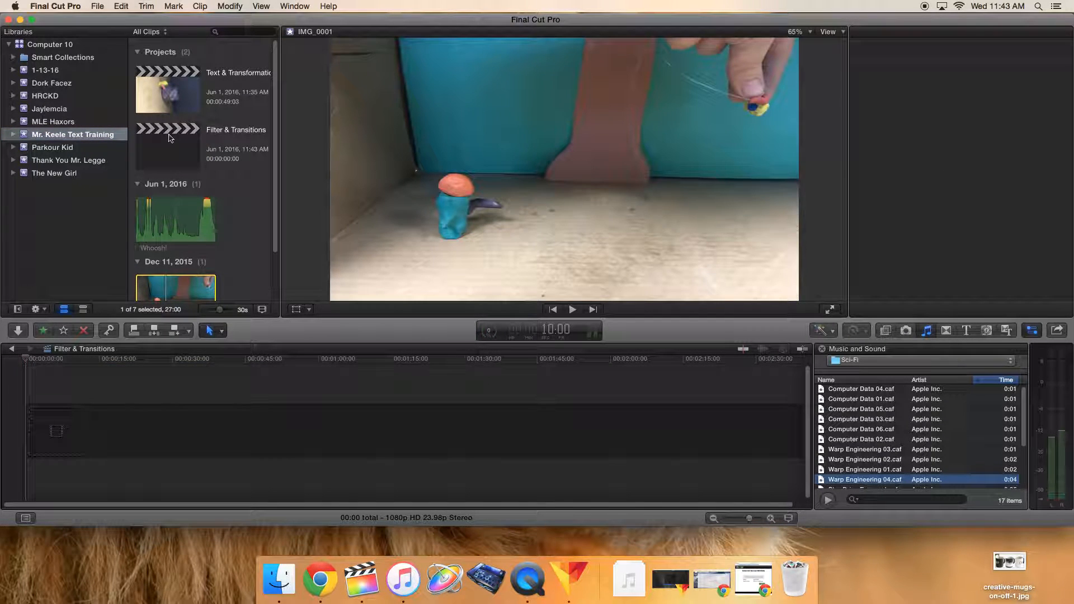
pyautogui.doubleClick(165, 147)
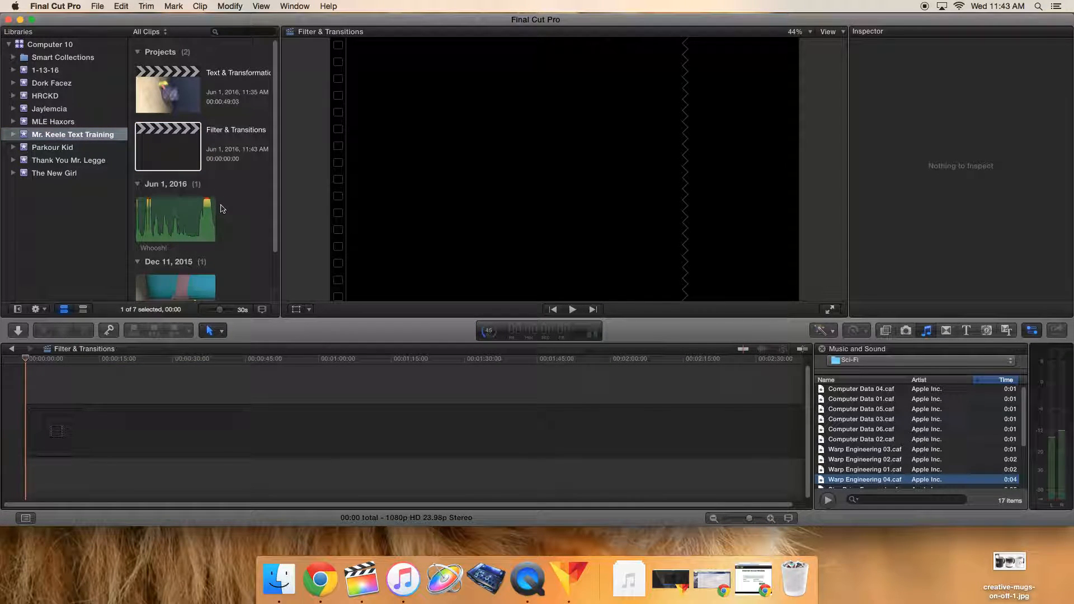
# Step: Add IMG_0001 to the empty timeline with 720p HD, 960x720, 23.98p video properties and trim it to about 3 seconds
pyautogui.scroll(-3, 222, 209)
pyautogui.click(176, 242)
pyautogui.moveTo(176, 242); pyautogui.dragTo(61, 431)
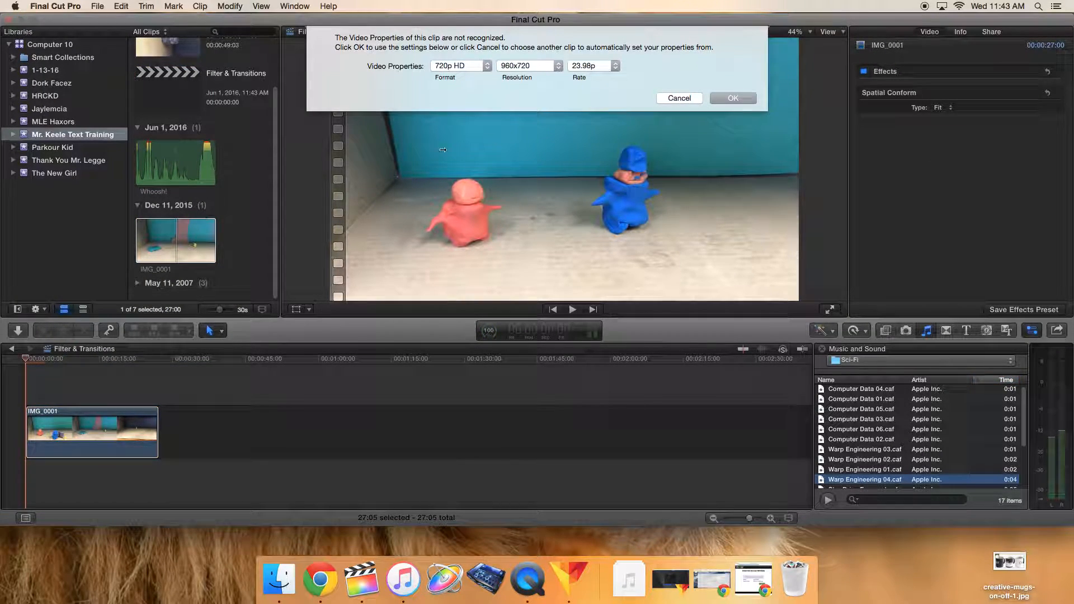
pyautogui.click(737, 100)
pyautogui.moveTo(155, 423); pyautogui.dragTo(39, 428)
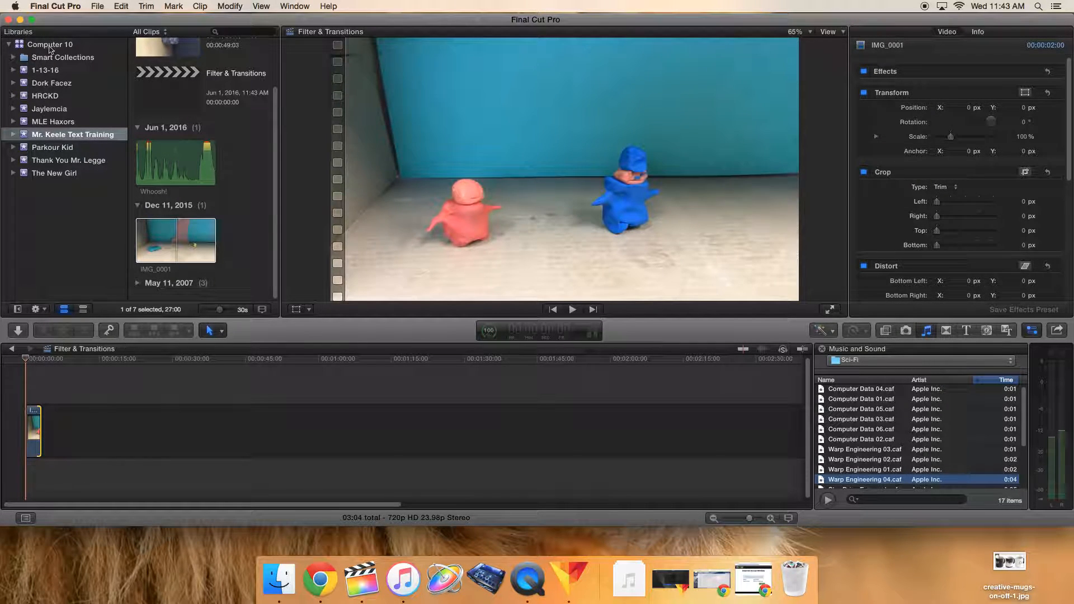
# Step: Append Clip #1191 and Clip #1196 from the Dork Facez event to the timeline and trim them to about 3 and 4 seconds
pyautogui.click(54, 83)
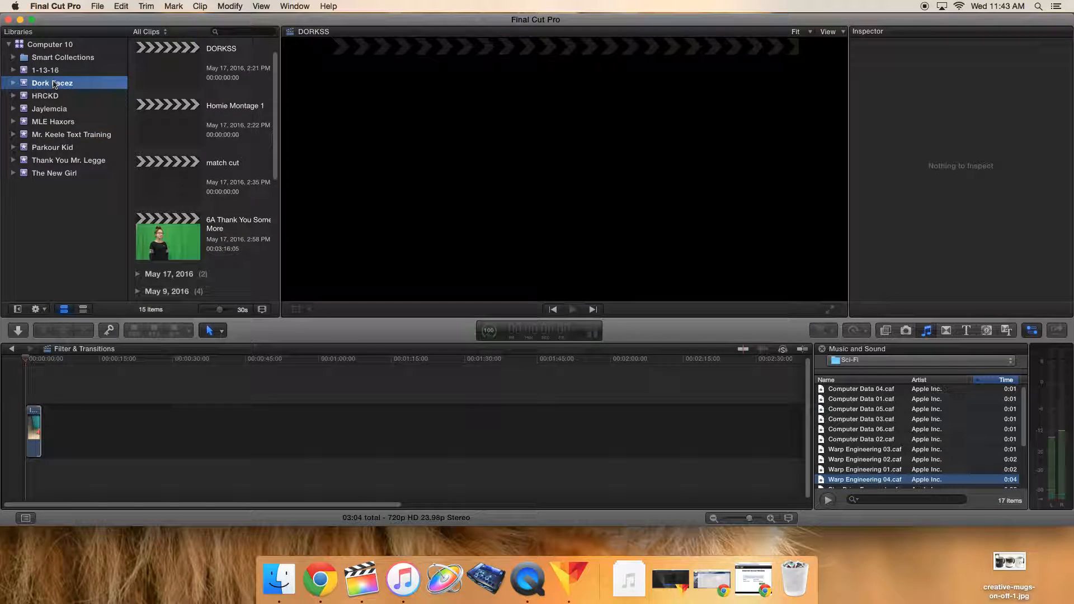
pyautogui.scroll(-5, 168, 196)
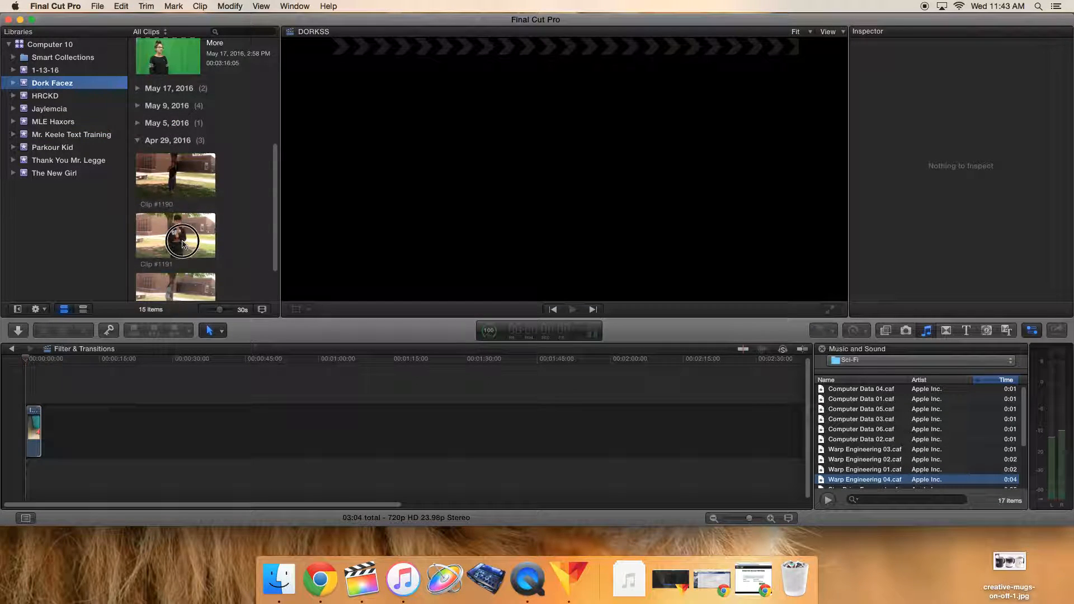
pyautogui.click(171, 231)
pyautogui.moveTo(171, 231); pyautogui.dragTo(79, 430)
pyautogui.scroll(-3, 224, 251)
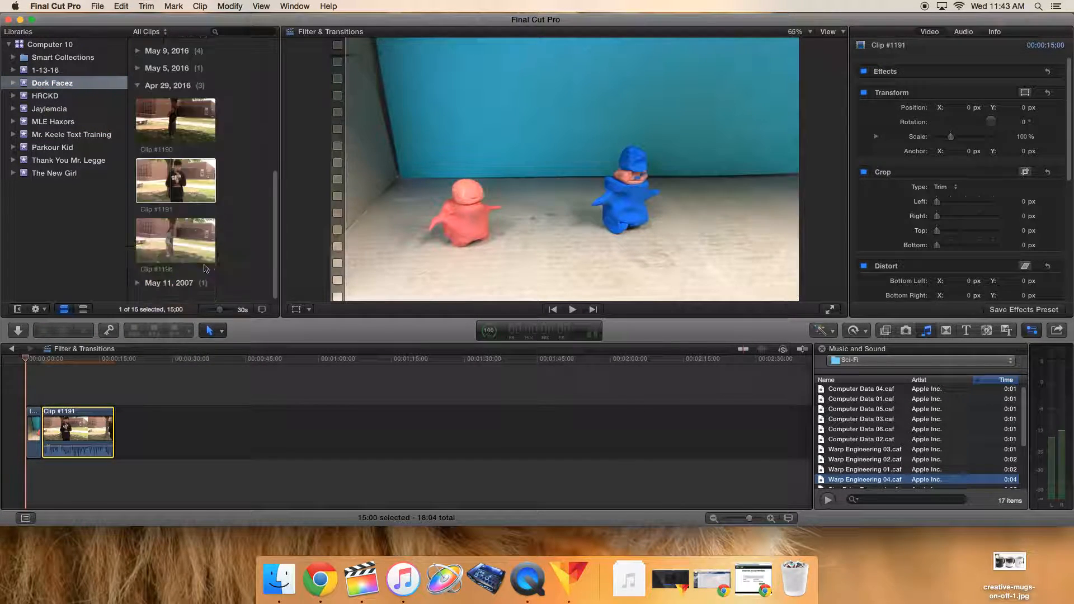
pyautogui.moveTo(178, 242); pyautogui.dragTo(129, 427)
pyautogui.moveTo(275, 428); pyautogui.dragTo(56, 430)
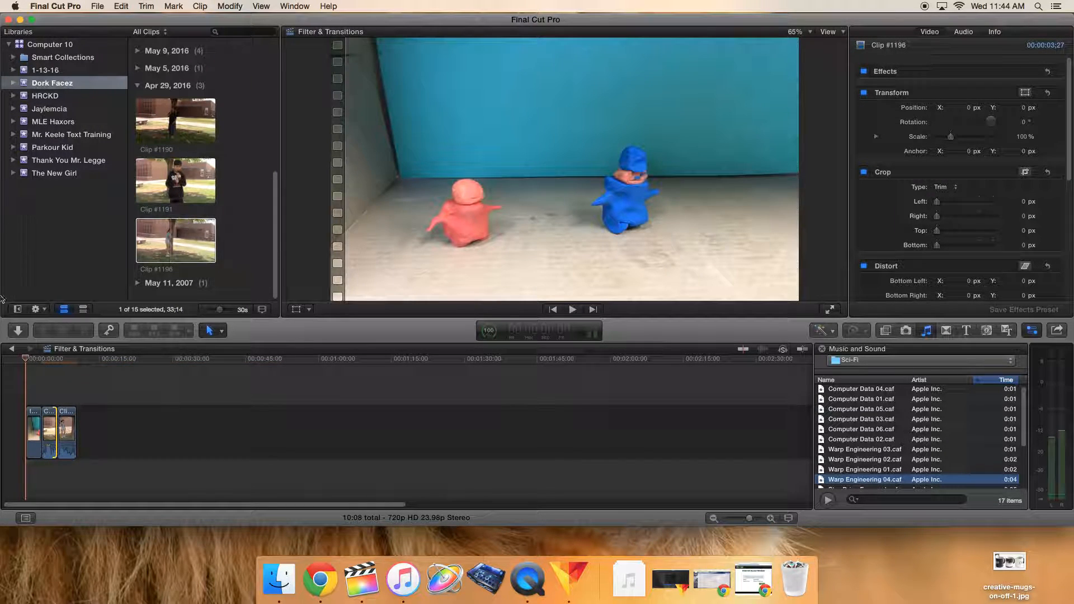
# Step: Go back through the timeline history to the Text & Transformation project and return to Filter & Transitions
pyautogui.click(13, 350)
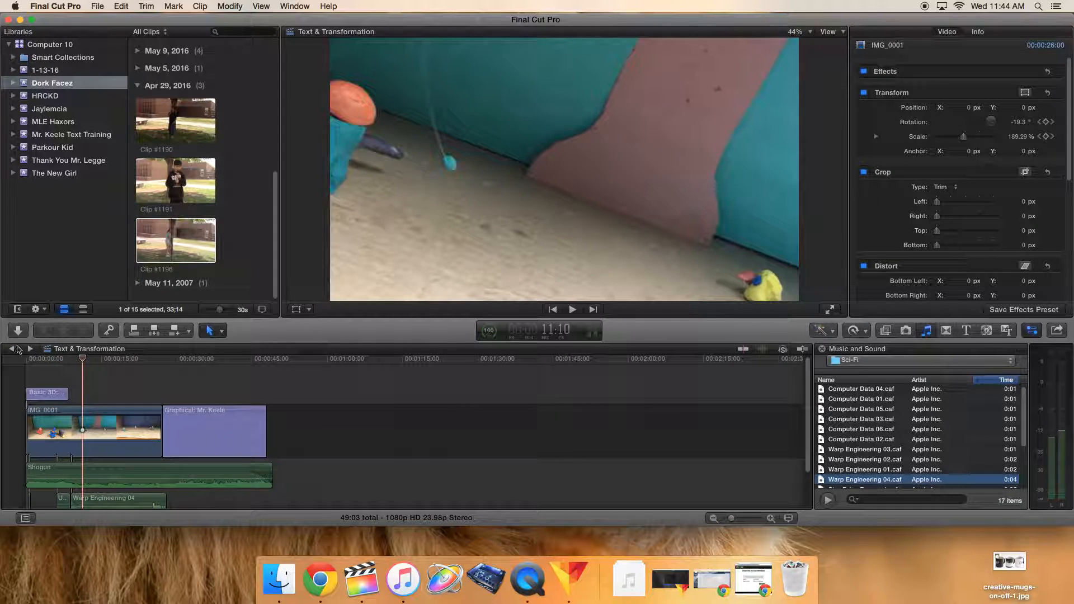
pyautogui.click(12, 349)
pyautogui.click(31, 349)
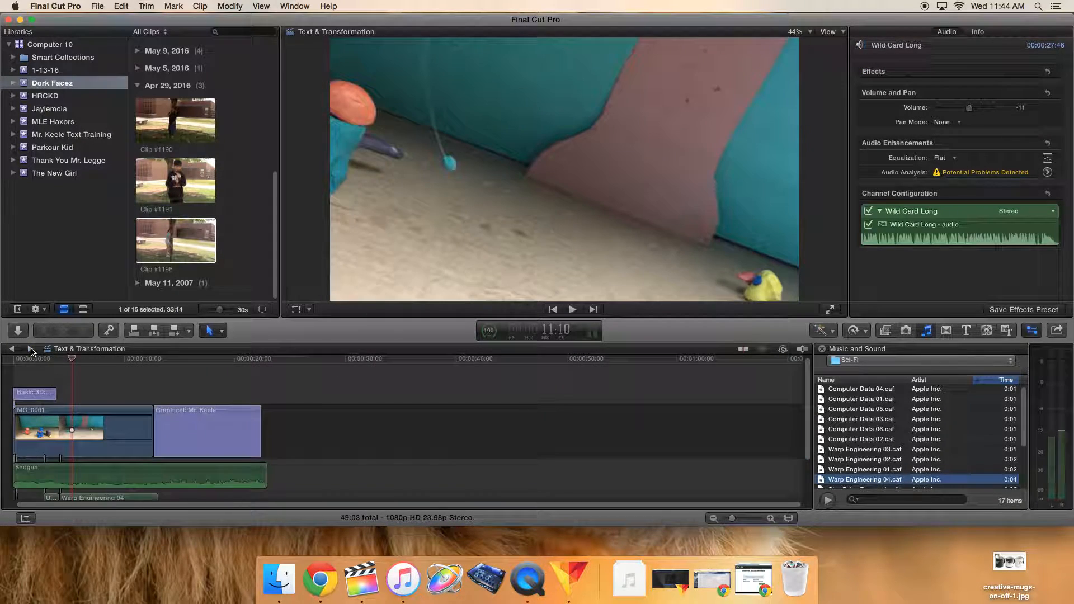
pyautogui.click(31, 349)
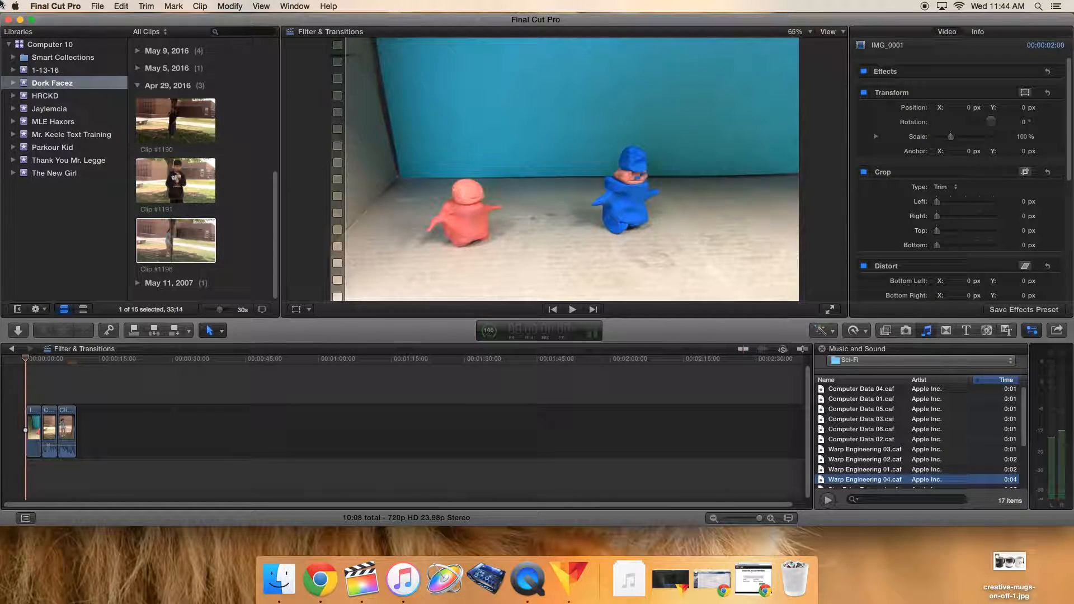
# Step: Select the IMG_0001 clip in the timeline and list all video effects in the effects browser
pyautogui.moveTo(26, 363)
pyautogui.mouseDown()
pyautogui.moveTo(69, 363)
pyautogui.moveTo(30, 374)
pyautogui.mouseUp()
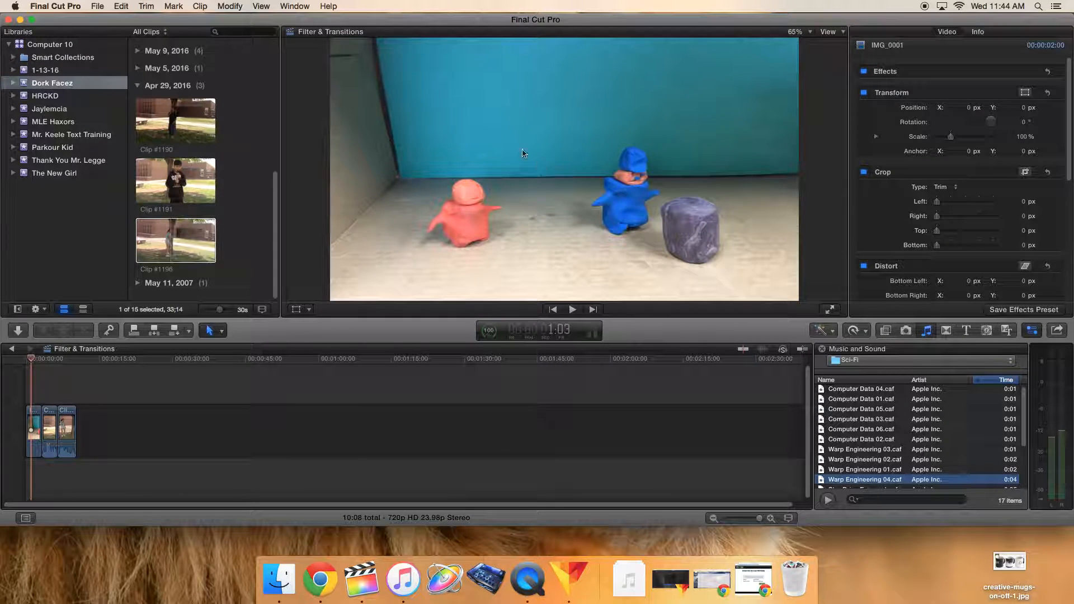
pyautogui.click(34, 424)
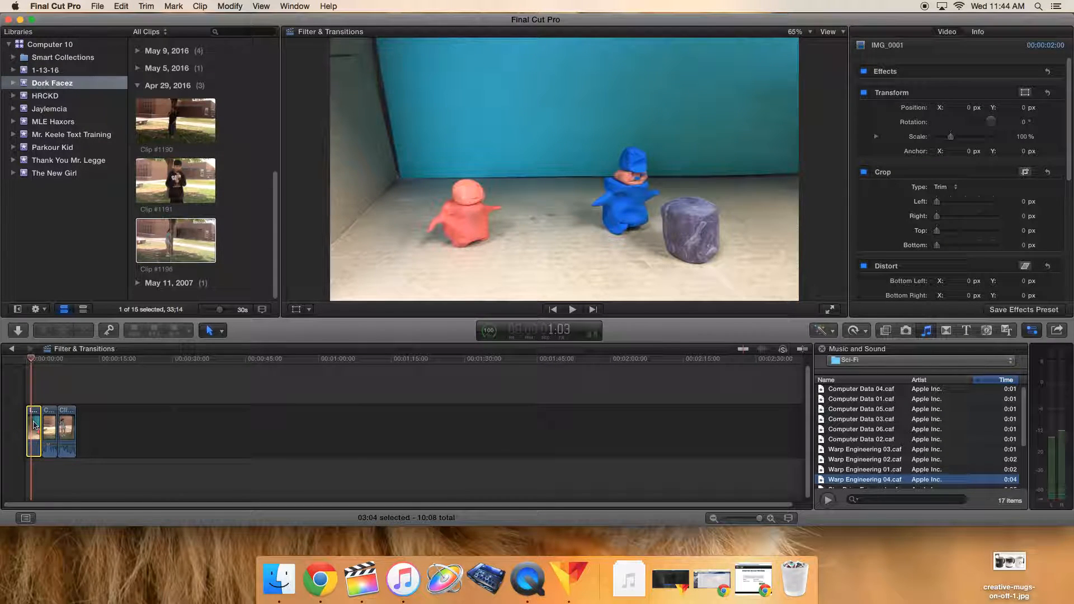
pyautogui.click(886, 331)
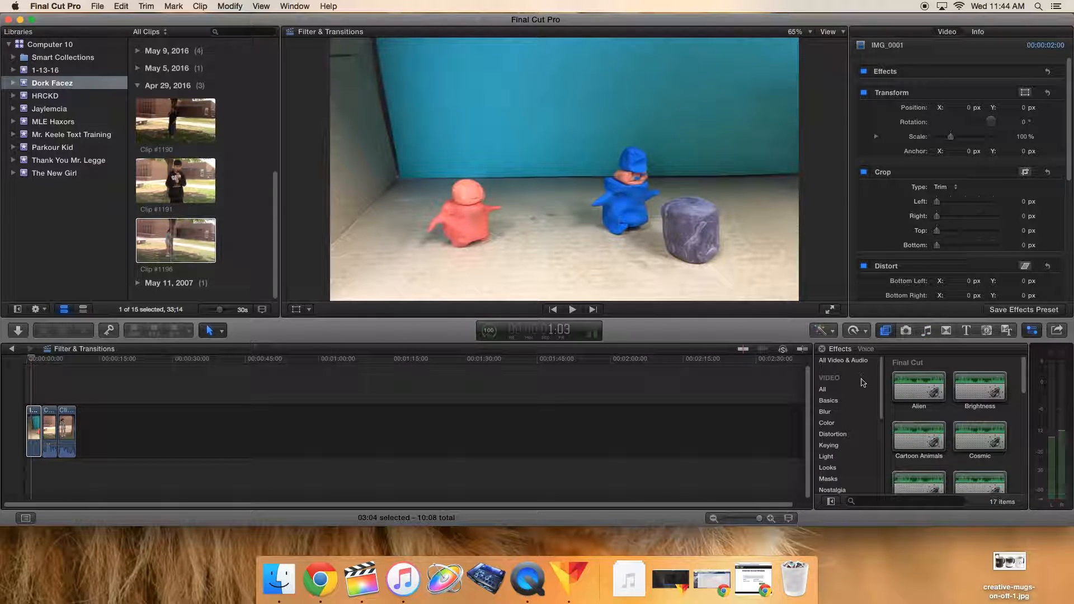
pyautogui.scroll(-5, 848, 425)
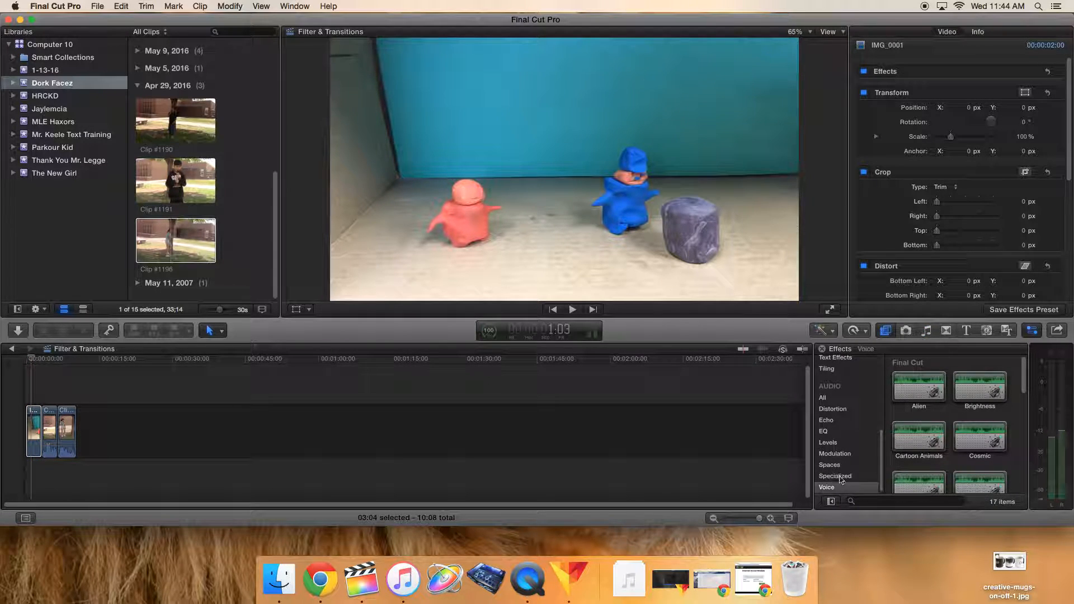
pyautogui.scroll(5, 849, 436)
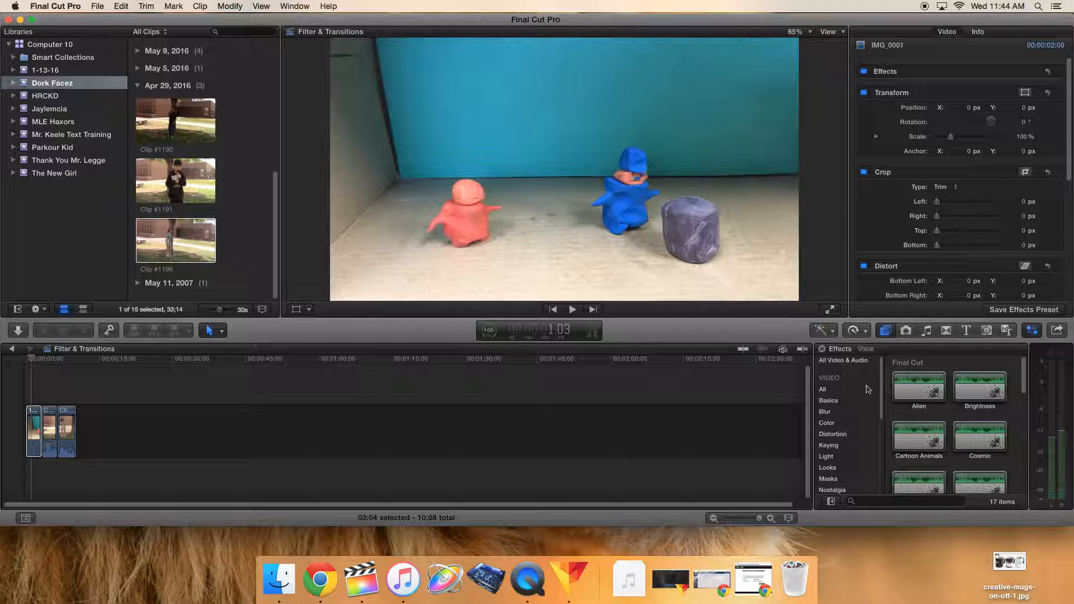
pyautogui.click(823, 390)
# Step: Preview several video effects, apply Black & White to the IMG_0001 clip and show its video settings
pyautogui.click(917, 380)
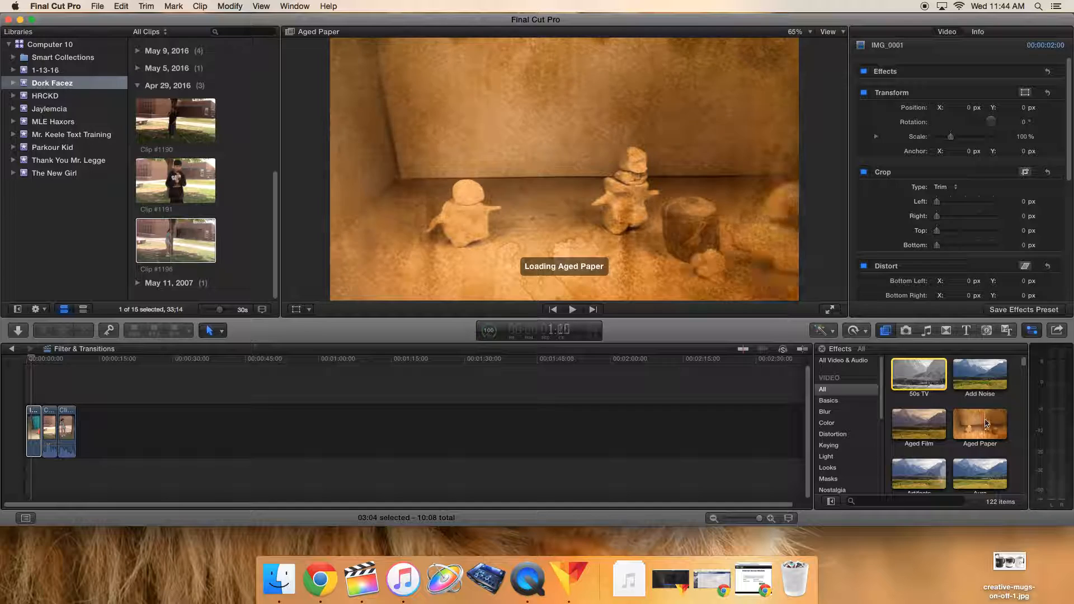
pyautogui.scroll(-2, 949, 457)
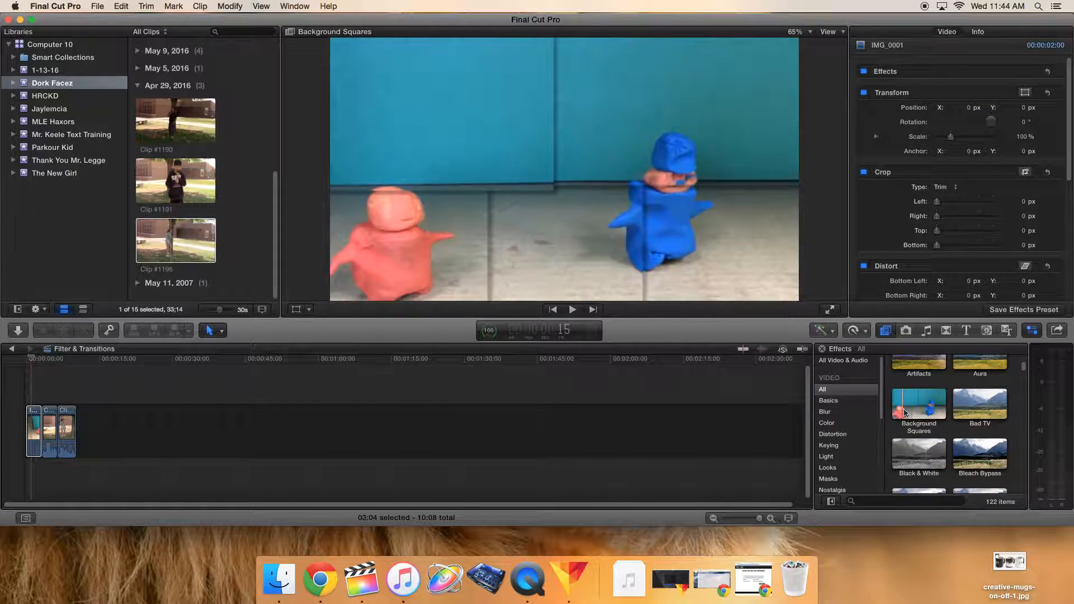
pyautogui.moveTo(916, 459); pyautogui.dragTo(32, 435)
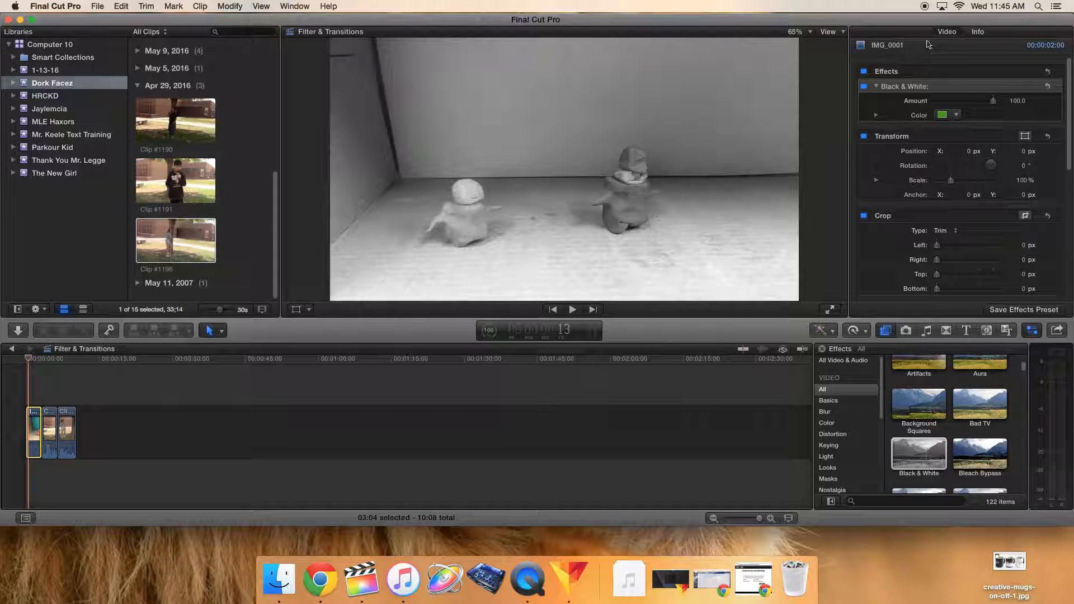
pyautogui.click(947, 32)
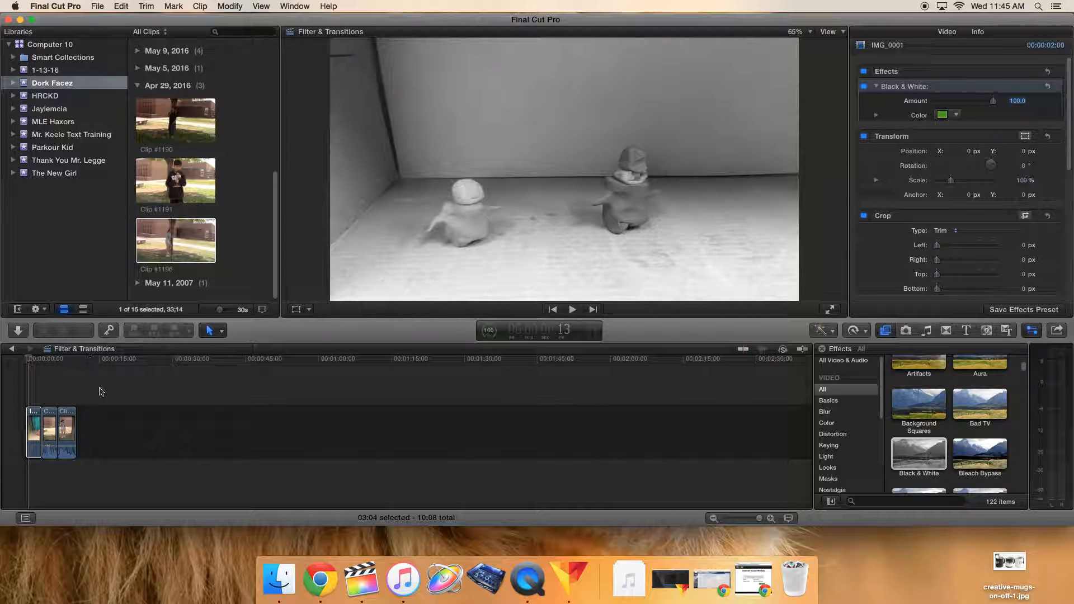
# Step: Keyframe the Black & White Amount at the very start of IMG_0001 and set it to 0
pyautogui.moveTo(761, 520); pyautogui.dragTo(732, 519)
pyautogui.moveTo(28, 358); pyautogui.dragTo(13, 361)
pyautogui.click(48, 413)
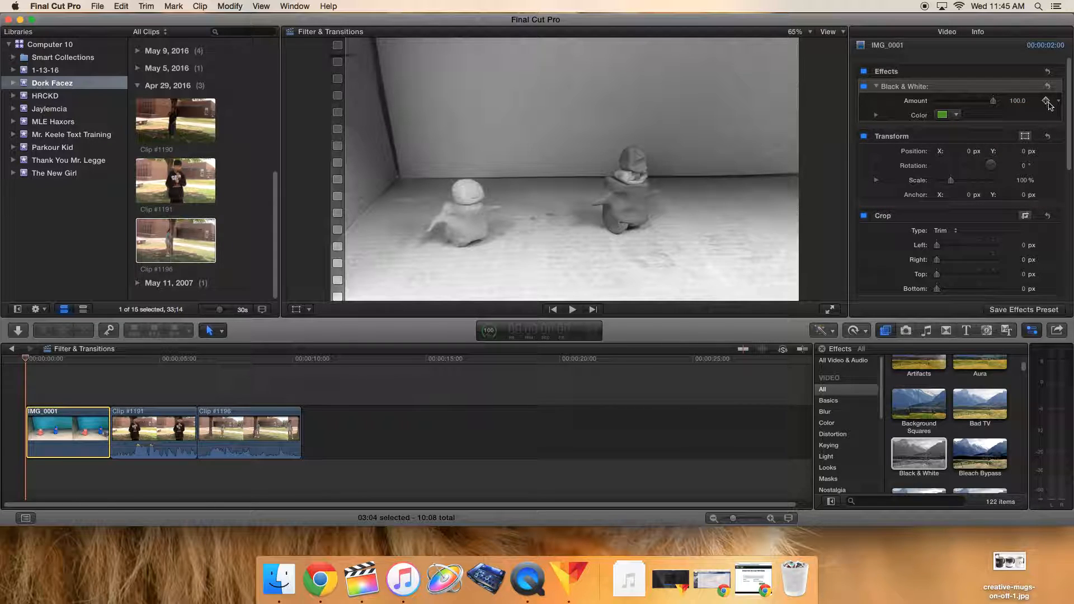
pyautogui.click(1045, 102)
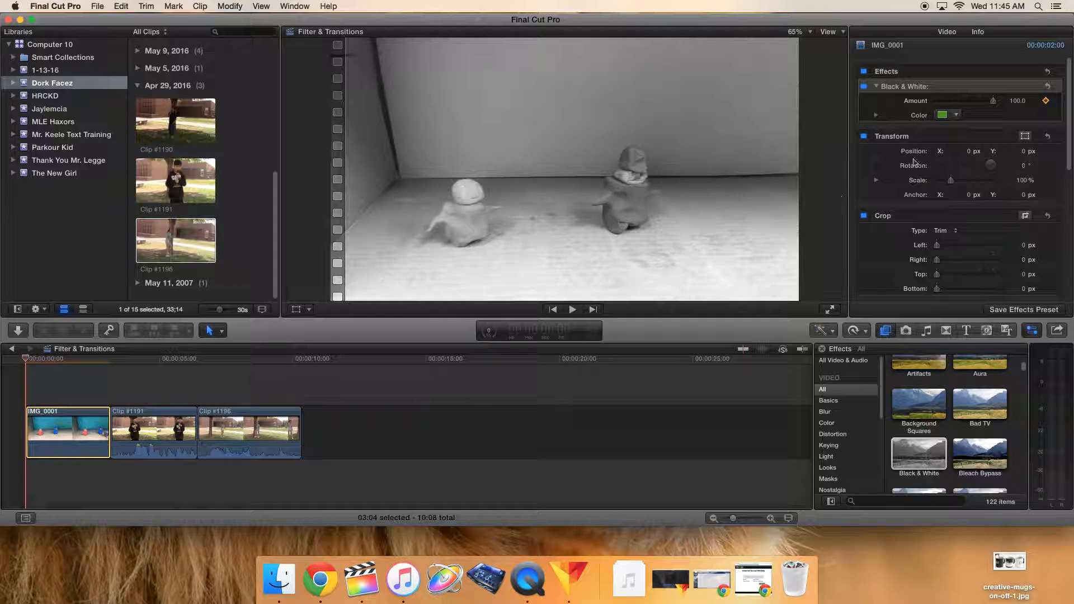
pyautogui.moveTo(993, 101); pyautogui.dragTo(876, 115)
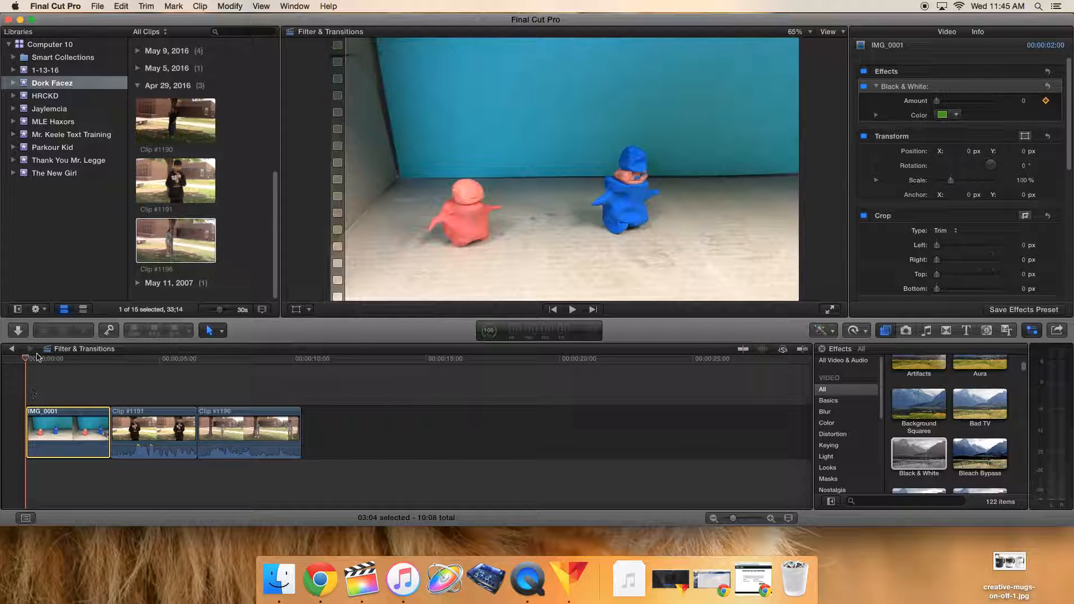
# Step: Add a second Black & White Amount keyframe at 2:02 in IMG_0001 with a value of 100
pyautogui.click(82, 358)
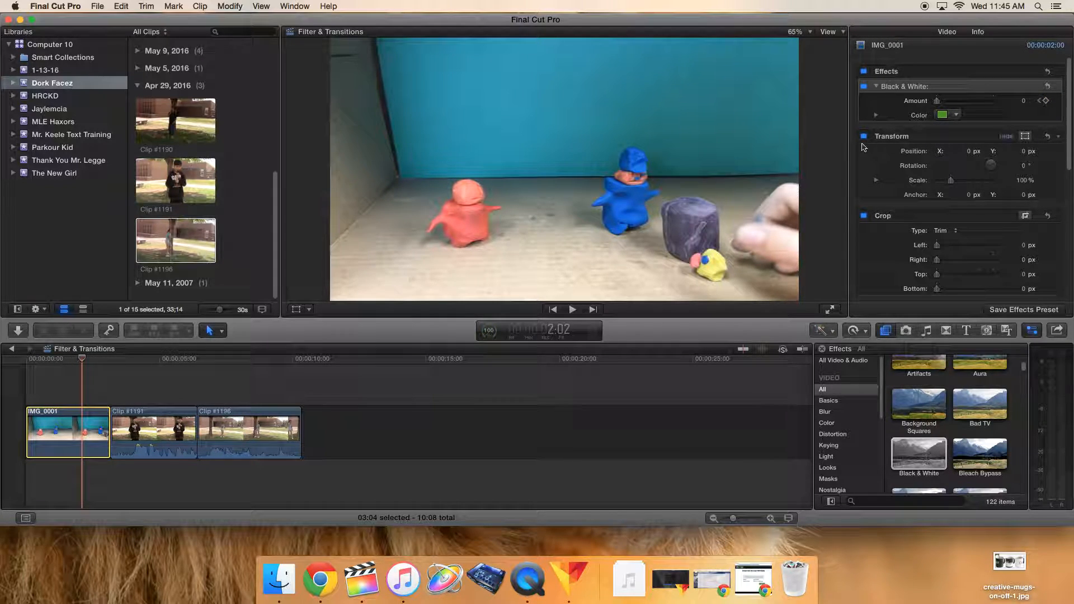
pyautogui.click(1045, 101)
pyautogui.moveTo(937, 104); pyautogui.dragTo(1015, 105)
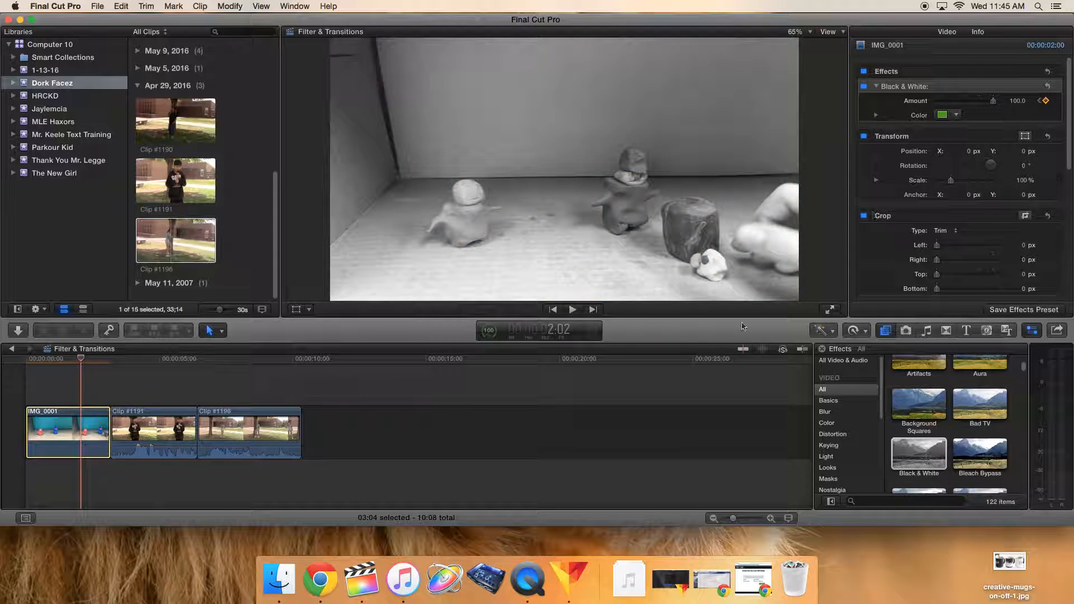
# Step: Play the timeline from the beginning to review the animated Black & White effect, stopping just inside Clip #1191
pyautogui.moveTo(81, 358); pyautogui.dragTo(2, 361)
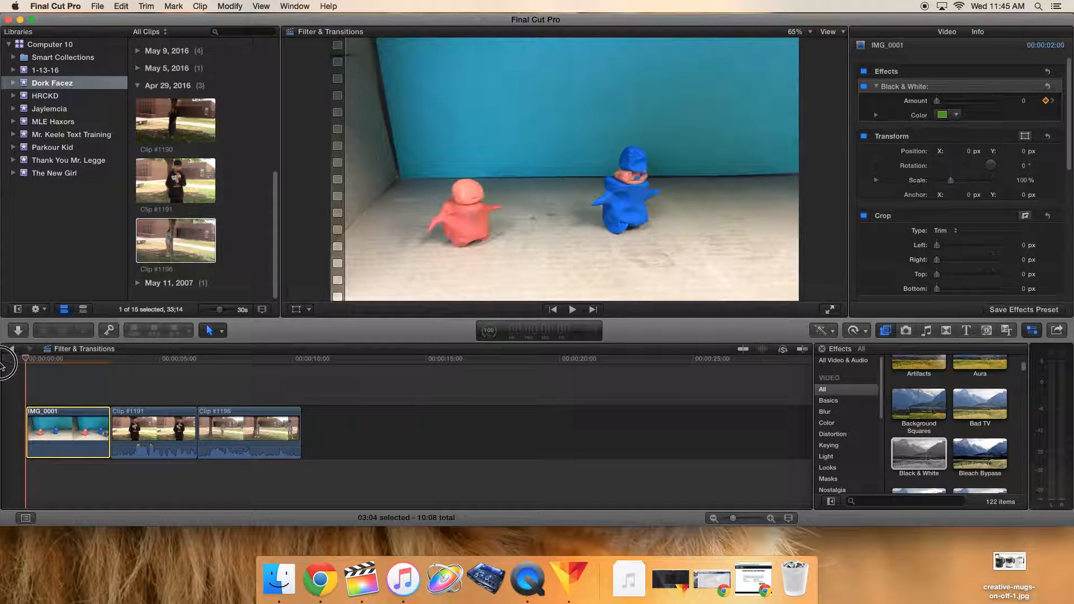
pyautogui.press('space')
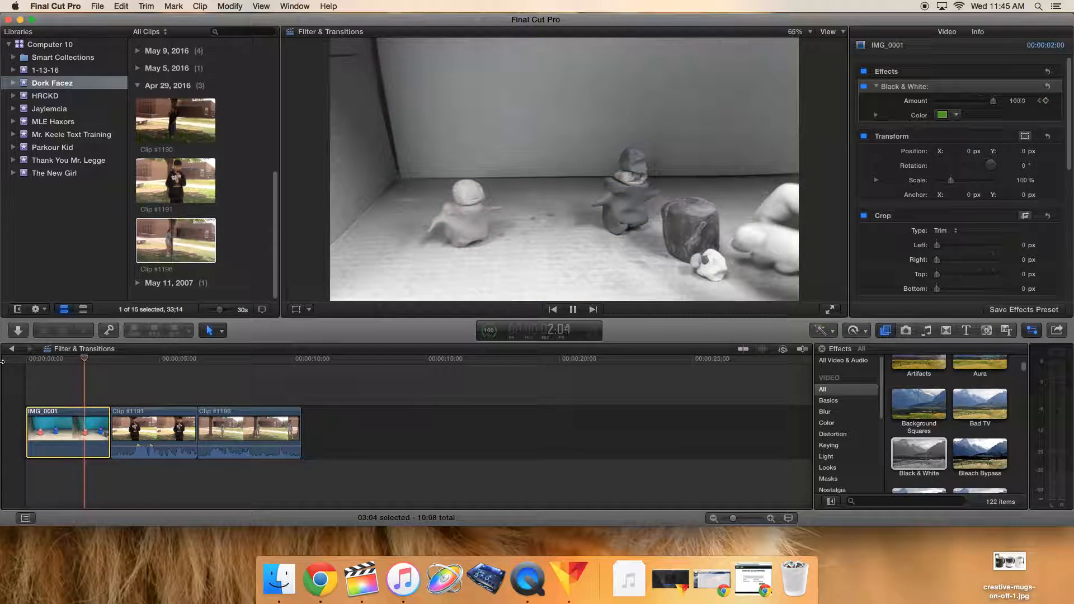
pyautogui.press('space')
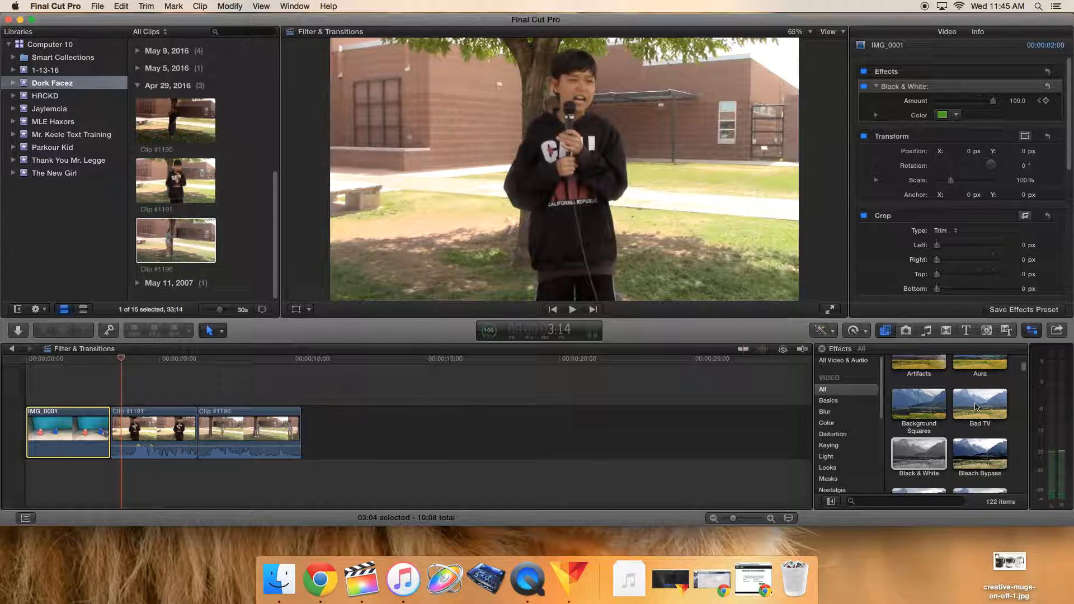
# Step: Apply the Bad TV video effect to Clip #1191 and play the clip from its beginning to review it
pyautogui.moveTo(976, 407); pyautogui.dragTo(165, 436)
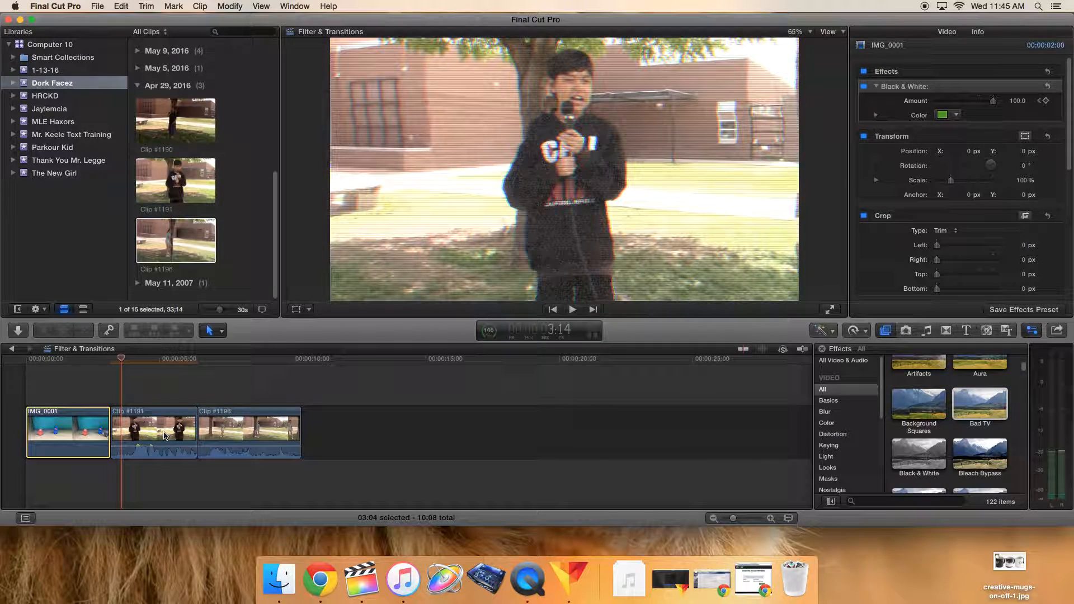
pyautogui.click(109, 362)
pyautogui.press('space')
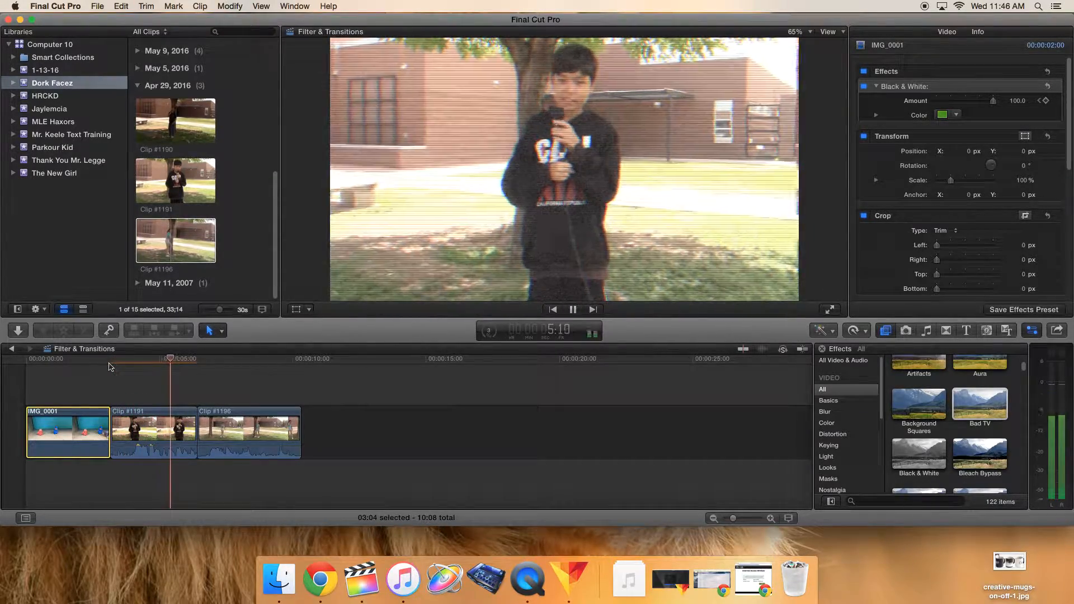
pyautogui.press('space')
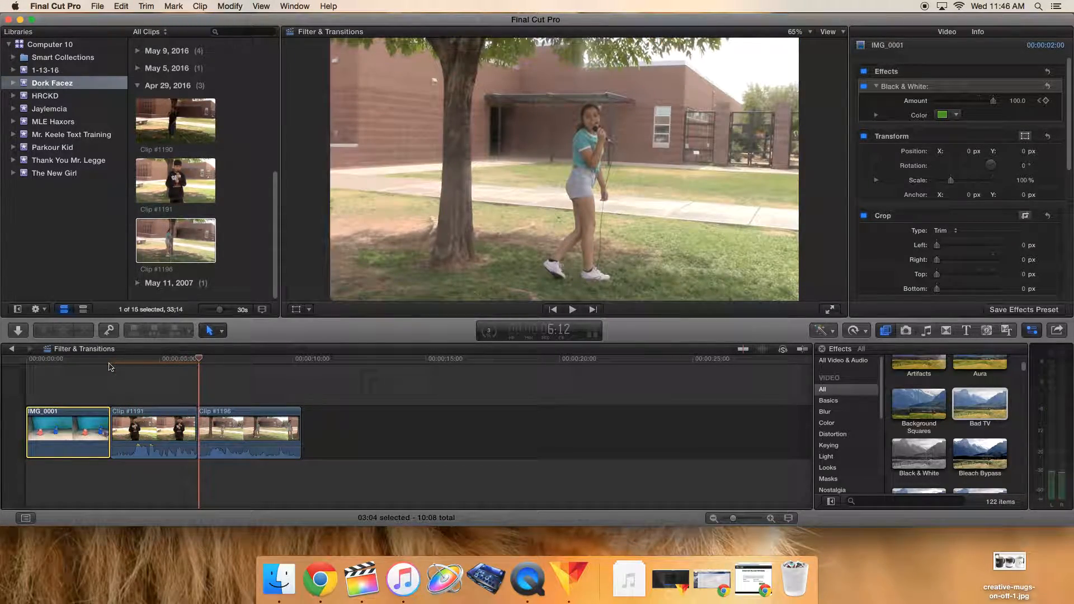
pyautogui.moveTo(197, 361); pyautogui.dragTo(131, 360)
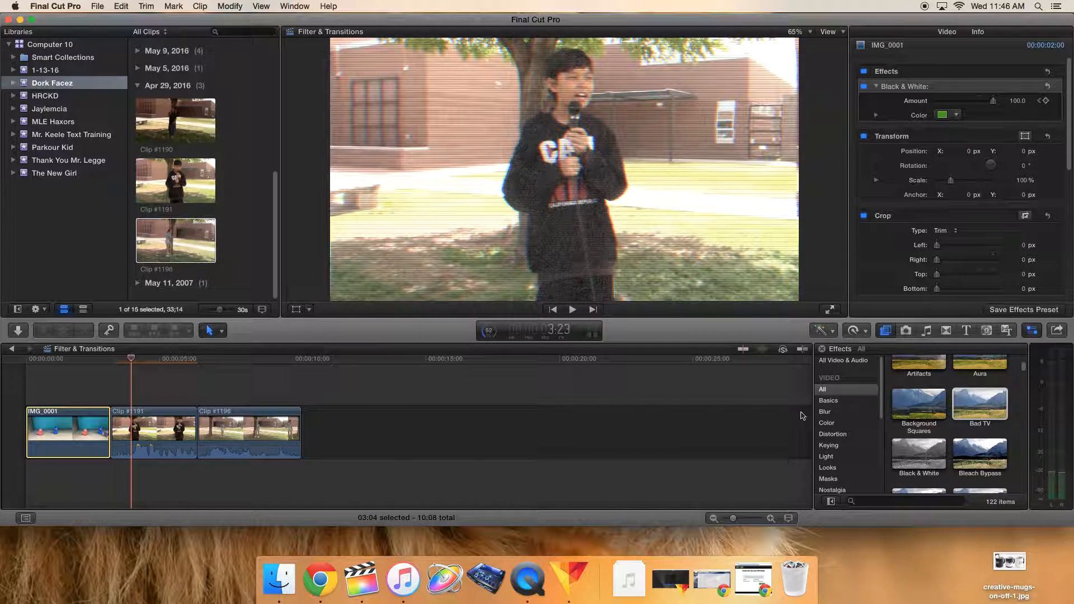
# Step: Apply the Monster voice effect to Clip #1191 and play the clip from its start to hear it
pyautogui.click(888, 332)
pyautogui.click(889, 332)
pyautogui.scroll(-5, 838, 463)
pyautogui.click(830, 488)
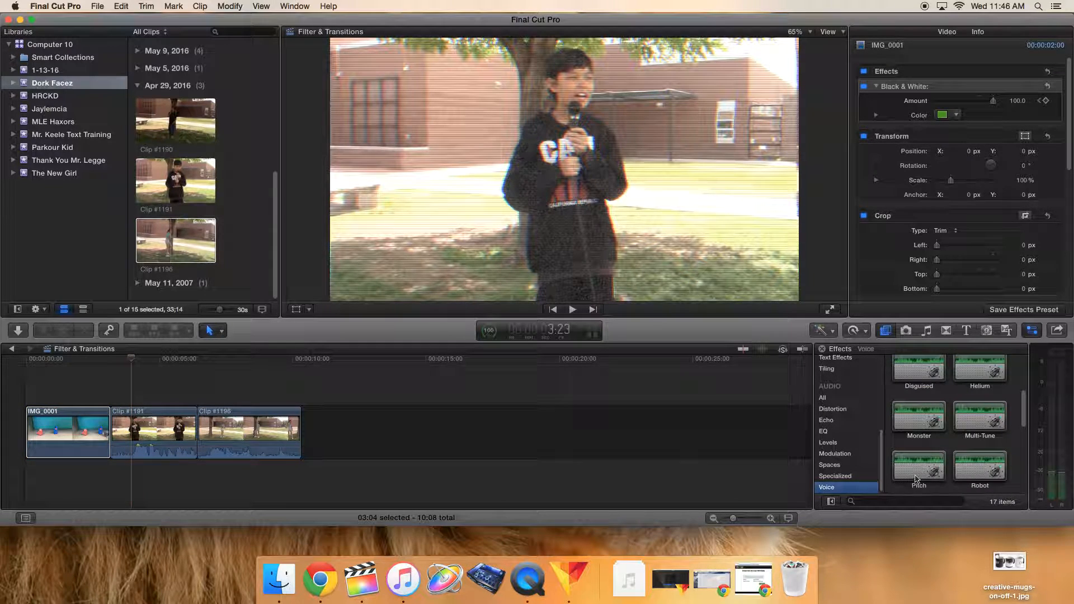
pyautogui.moveTo(919, 417); pyautogui.dragTo(182, 433)
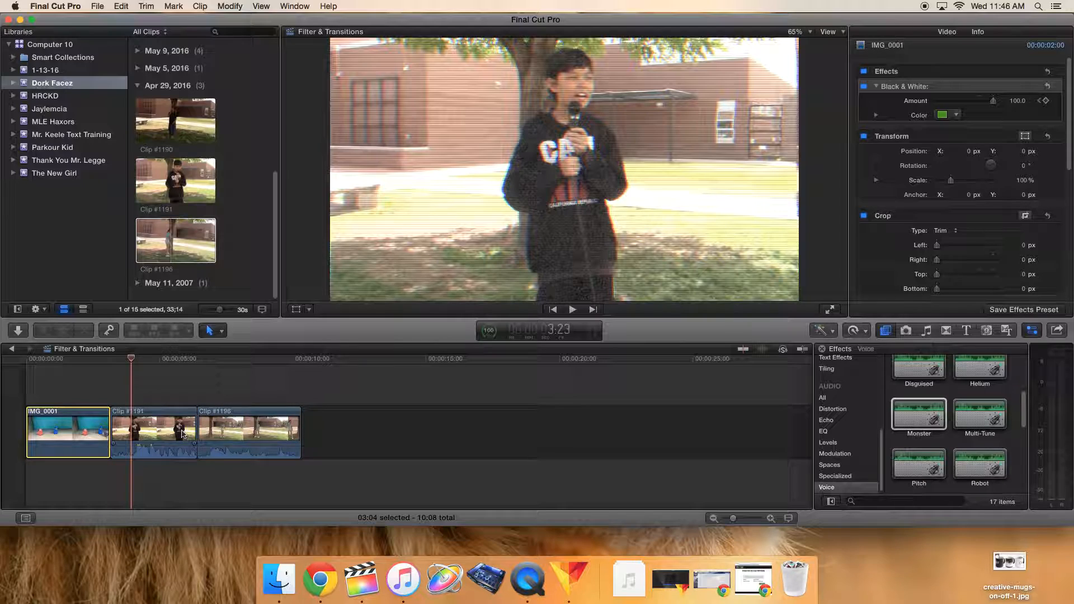
pyautogui.click(112, 361)
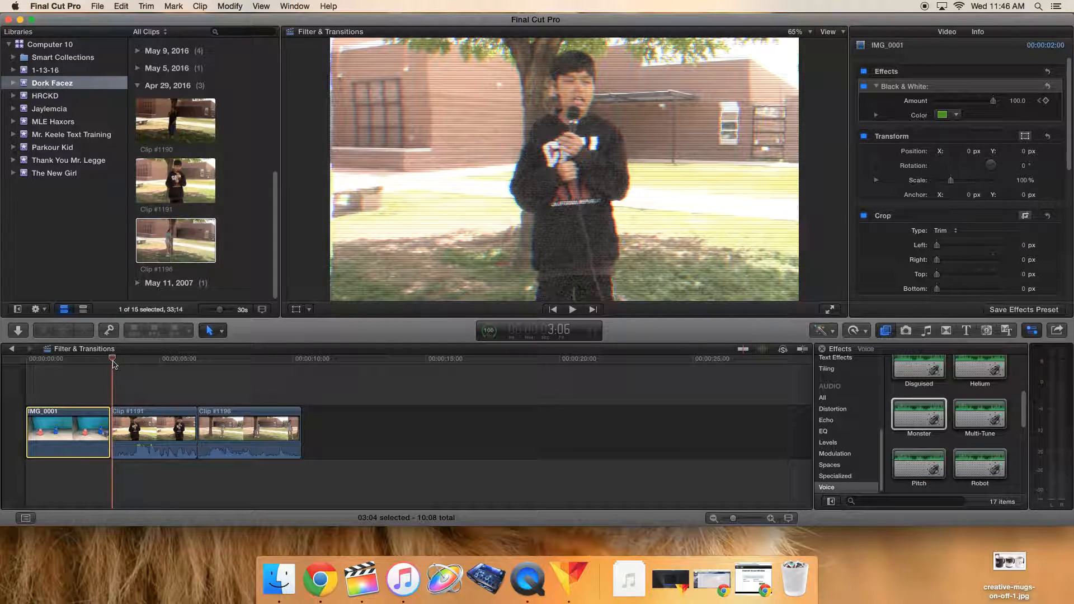
pyautogui.press('space')
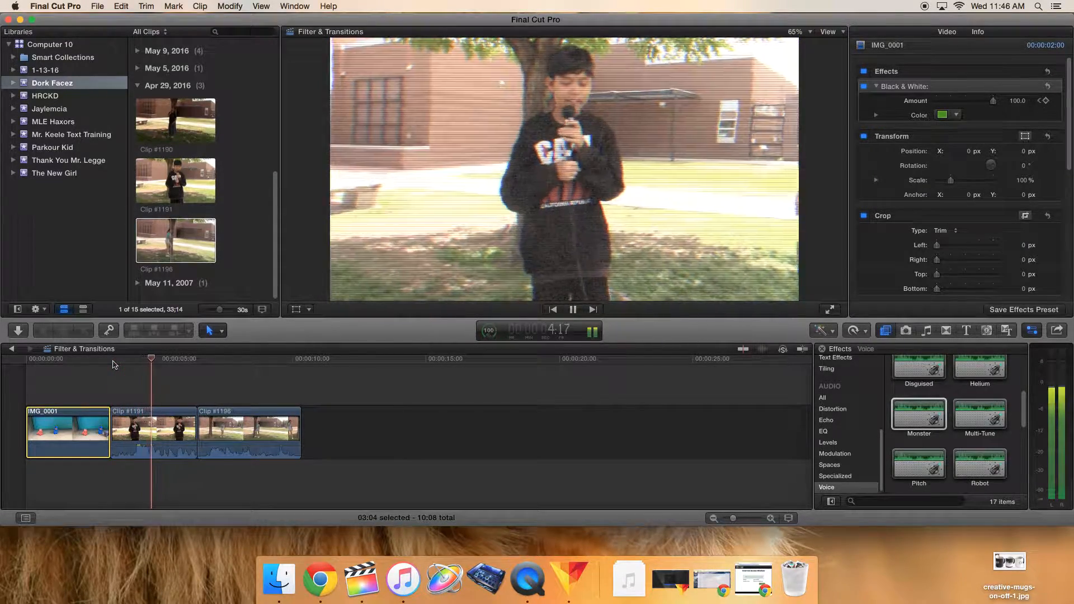
pyautogui.press('space')
# Step: Extend the end of Clip #1191 so the clip lasts 3:15, and return the playhead to 4:17
pyautogui.moveTo(190, 428); pyautogui.dragTo(206, 428)
pyautogui.moveTo(203, 360); pyautogui.dragTo(151, 360)
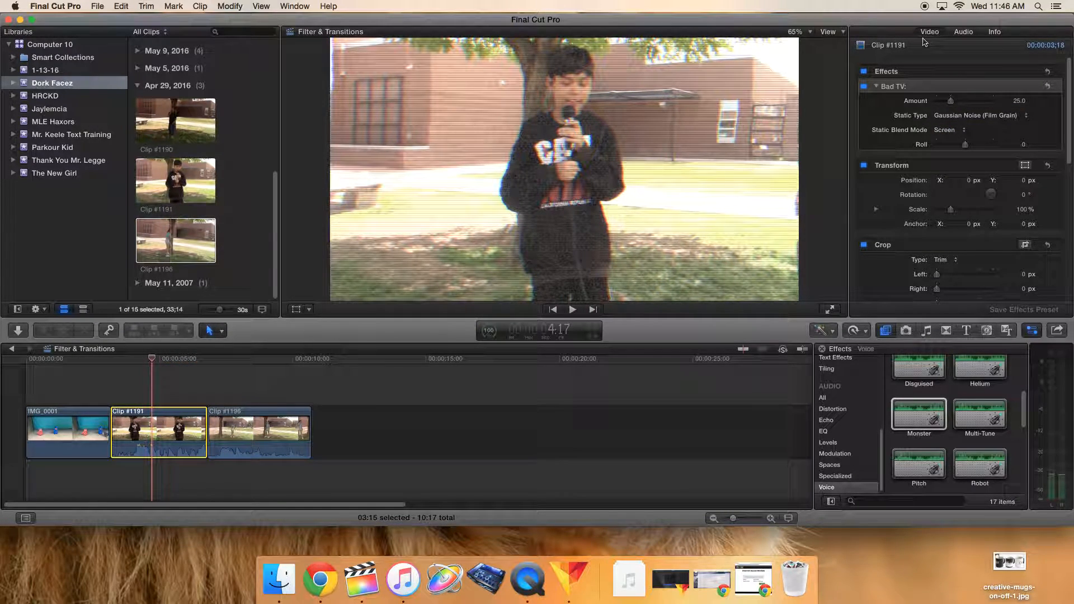
# Step: Set the Monster effect's Amount to 100 in Clip #1191's audio settings and play the clip to hear it
pyautogui.click(964, 32)
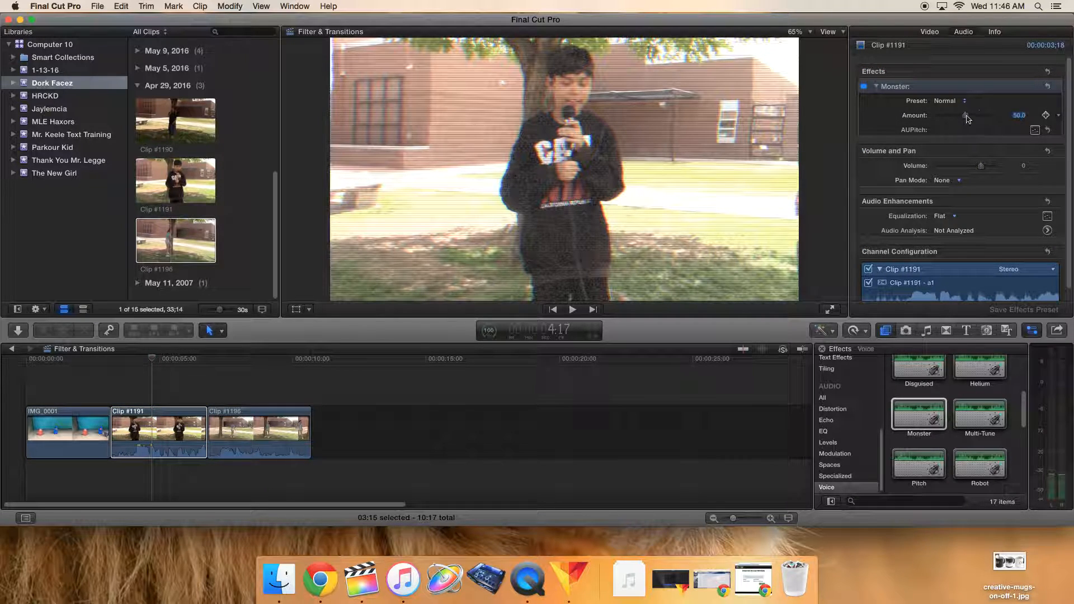
pyautogui.moveTo(965, 117); pyautogui.dragTo(1015, 124)
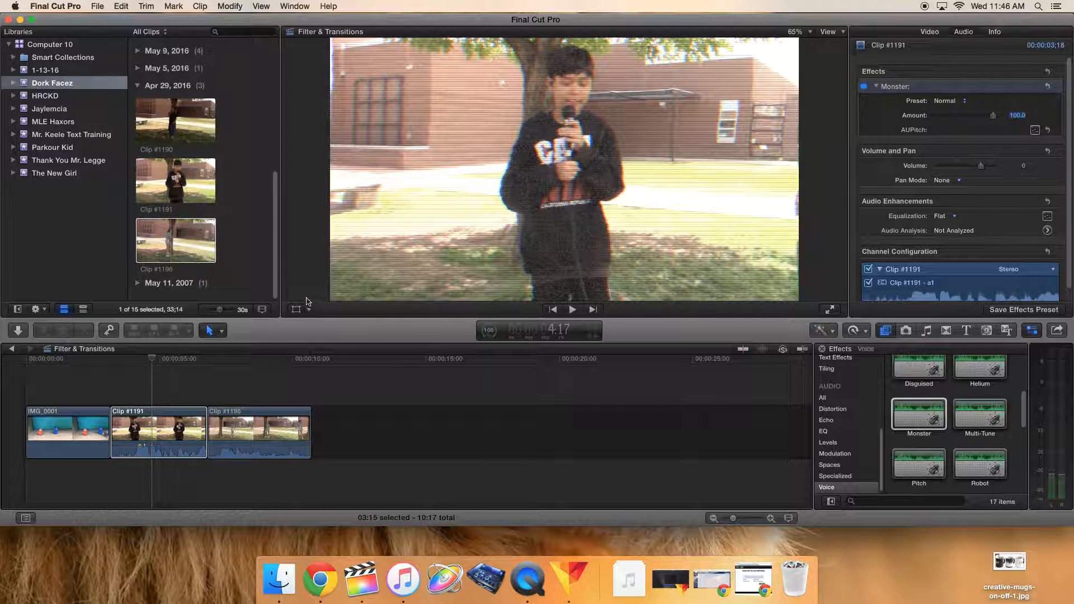
pyautogui.moveTo(138, 363); pyautogui.dragTo(119, 361)
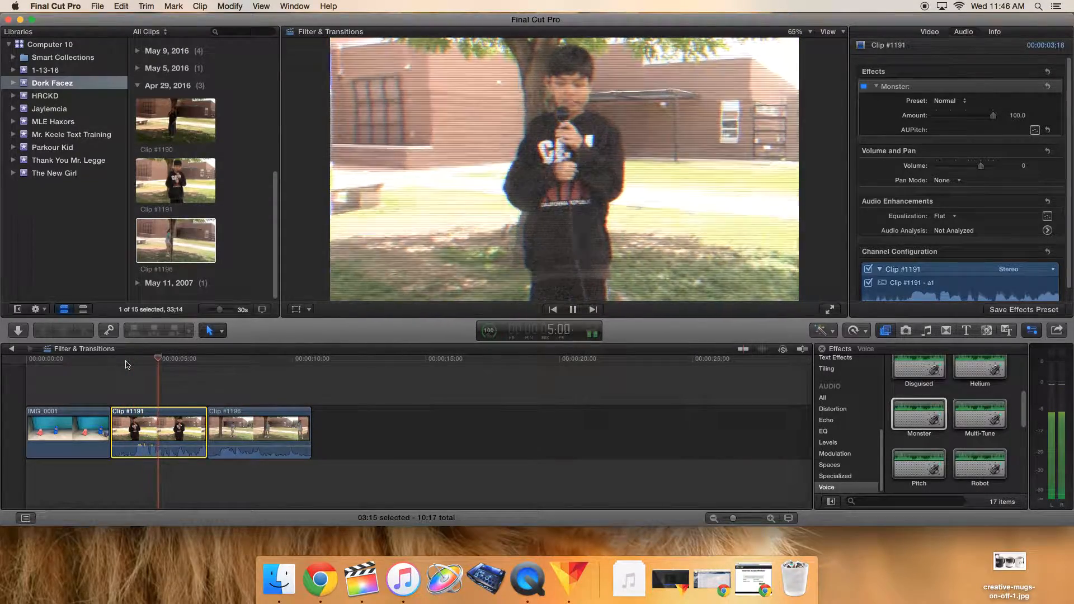
pyautogui.press('space')
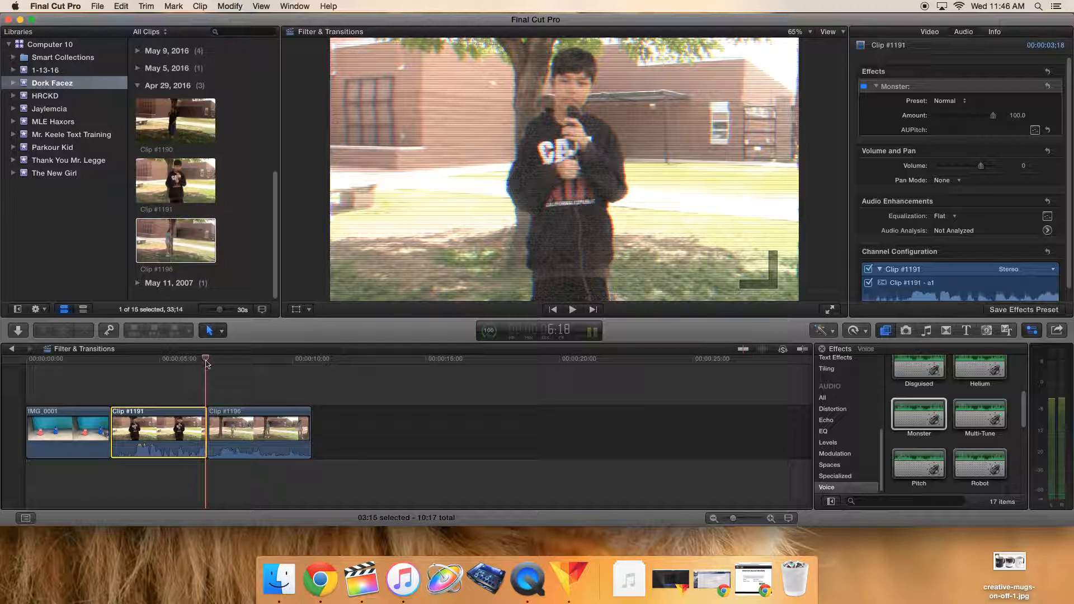
# Step: Scrub and play IMG_0001 up to the 2:02 keyframe to review how the Black & White Amount changes
pyautogui.moveTo(207, 363); pyautogui.dragTo(48, 360)
pyautogui.click(75, 422)
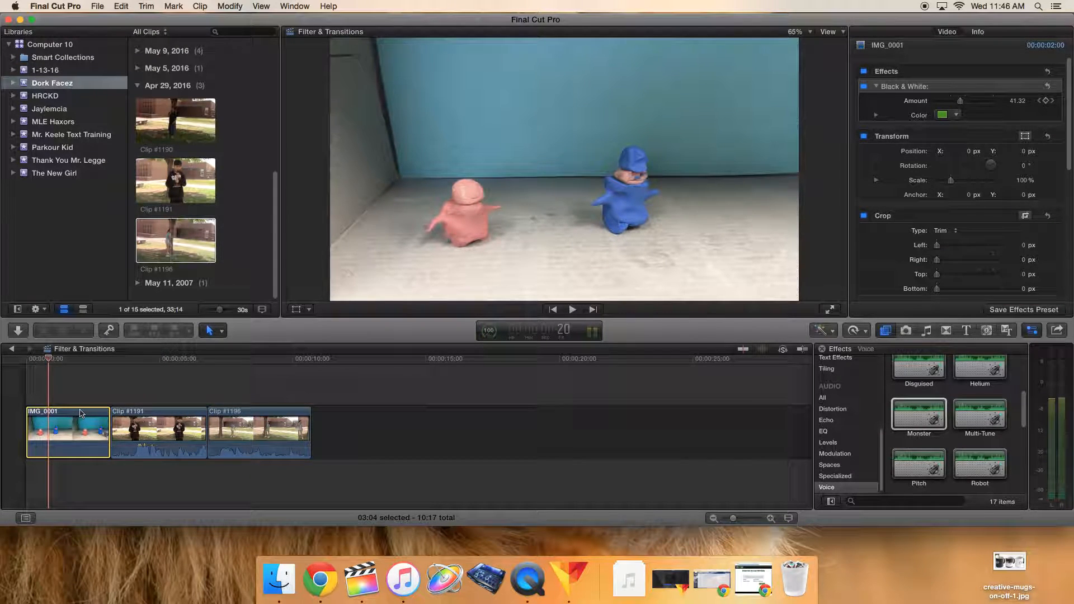
pyautogui.moveTo(48, 359)
pyautogui.mouseDown()
pyautogui.moveTo(31, 366)
pyautogui.moveTo(60, 366)
pyautogui.moveTo(41, 368)
pyautogui.mouseUp()
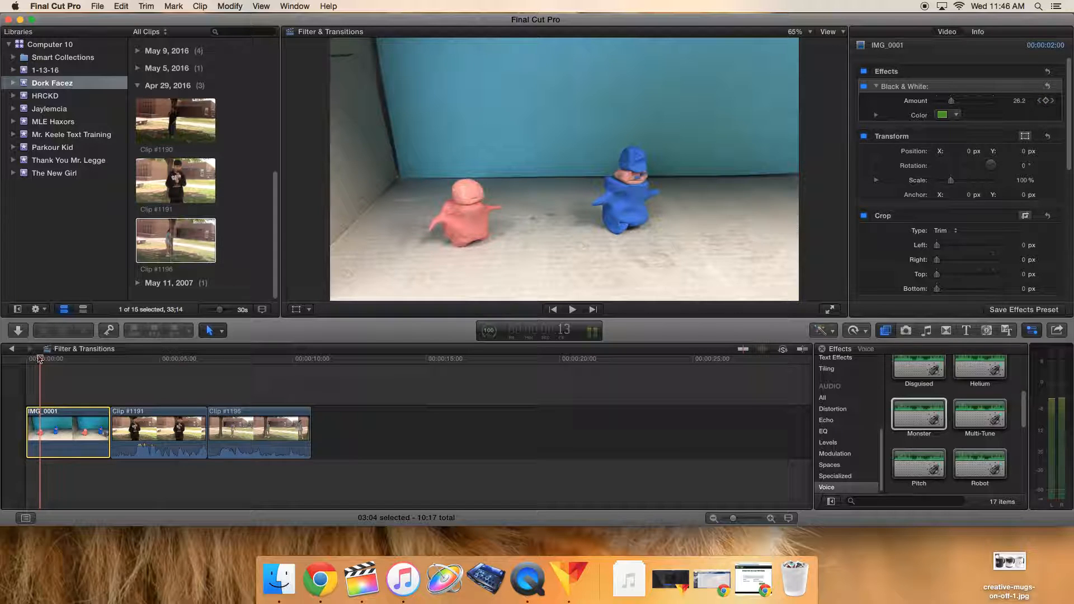
pyautogui.moveTo(40, 363)
pyautogui.mouseDown()
pyautogui.moveTo(106, 364)
pyautogui.moveTo(29, 372)
pyautogui.moveTo(100, 380)
pyautogui.moveTo(24, 371)
pyautogui.moveTo(90, 367)
pyautogui.moveTo(47, 371)
pyautogui.mouseUp()
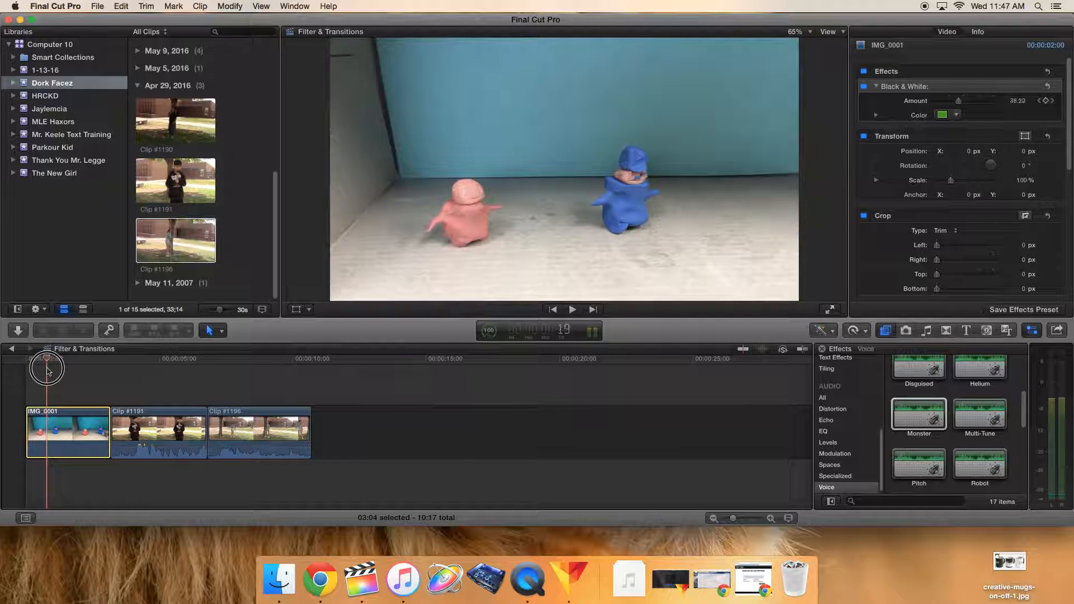
pyautogui.press('space')
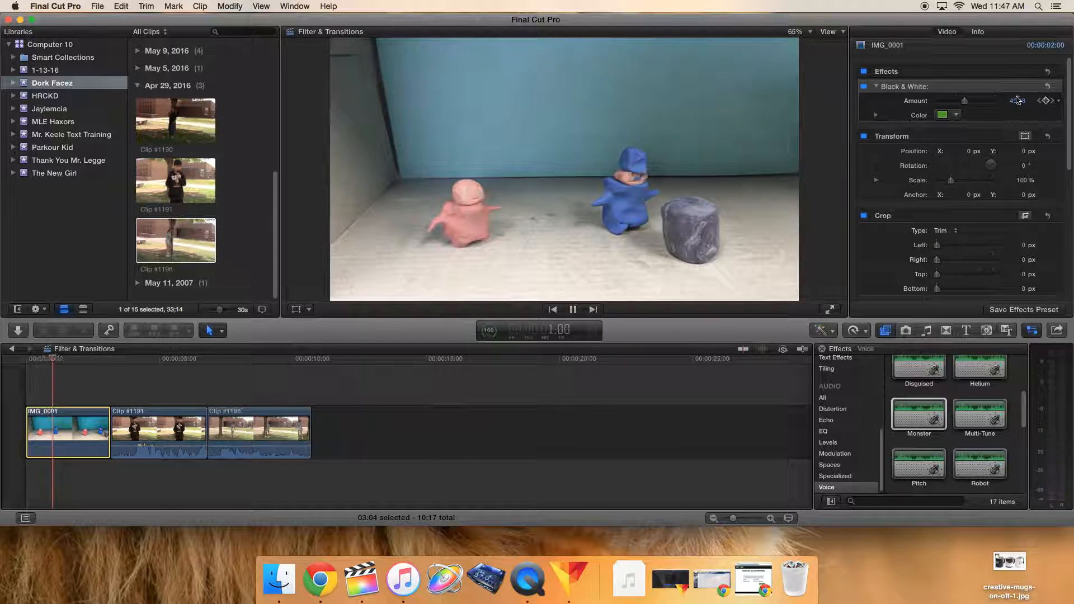
pyautogui.press('space')
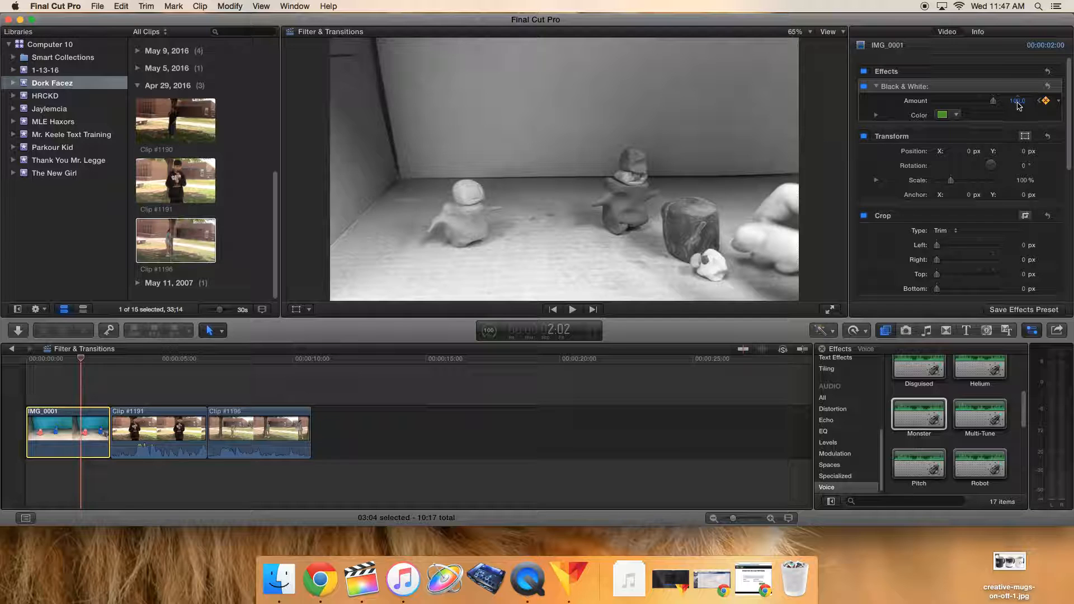
# Step: Scrub through Clip #1191 and inspect its Bad TV video effect settings
pyautogui.moveTo(77, 365); pyautogui.dragTo(147, 360)
pyautogui.click(169, 415)
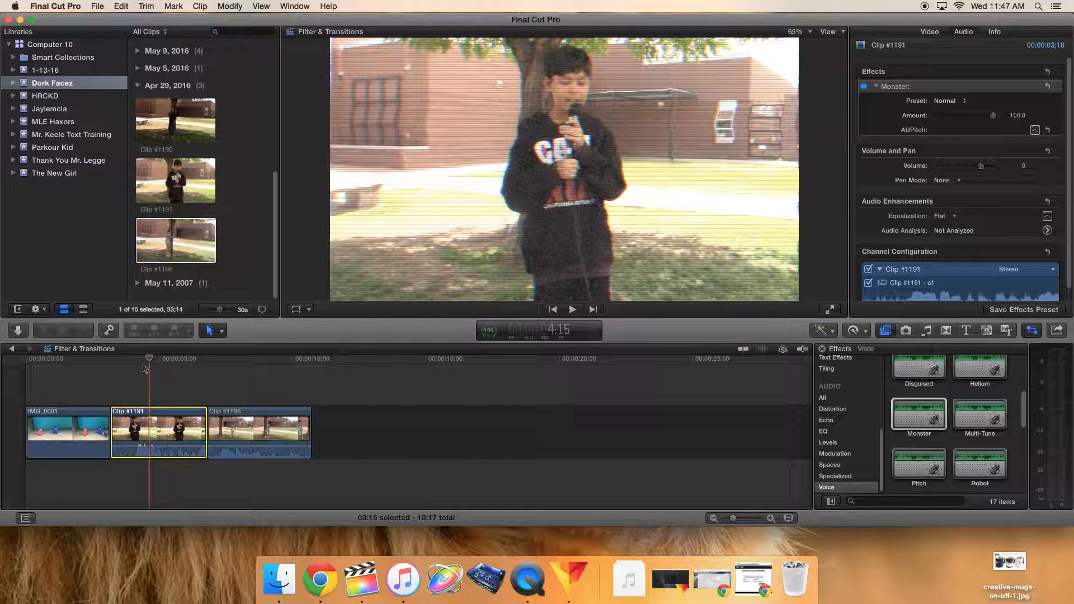
pyautogui.click(180, 370)
pyautogui.moveTo(180, 372); pyautogui.dragTo(175, 398)
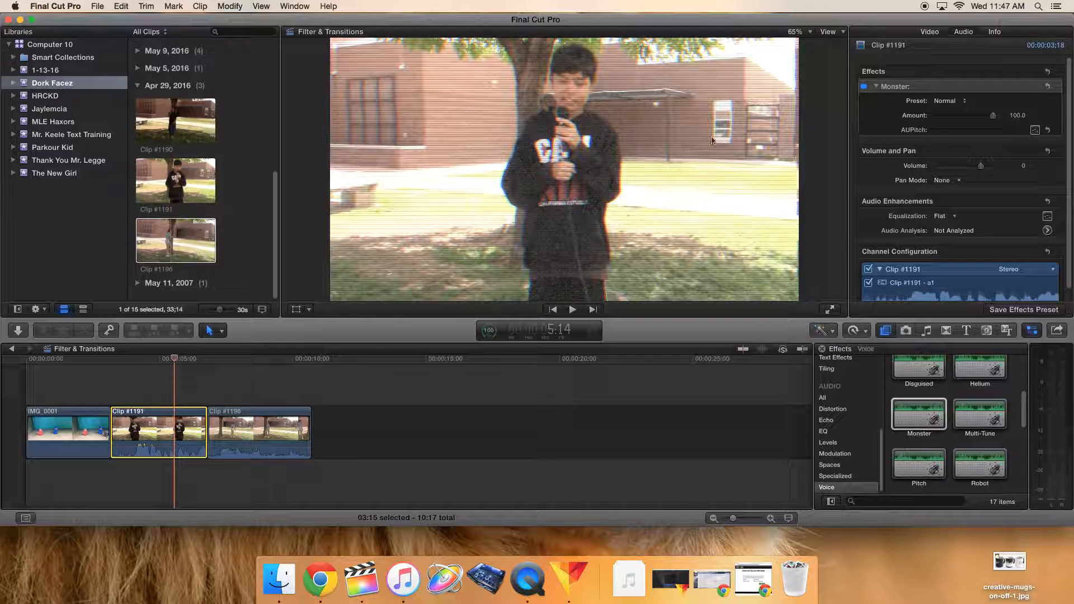
pyautogui.click(929, 32)
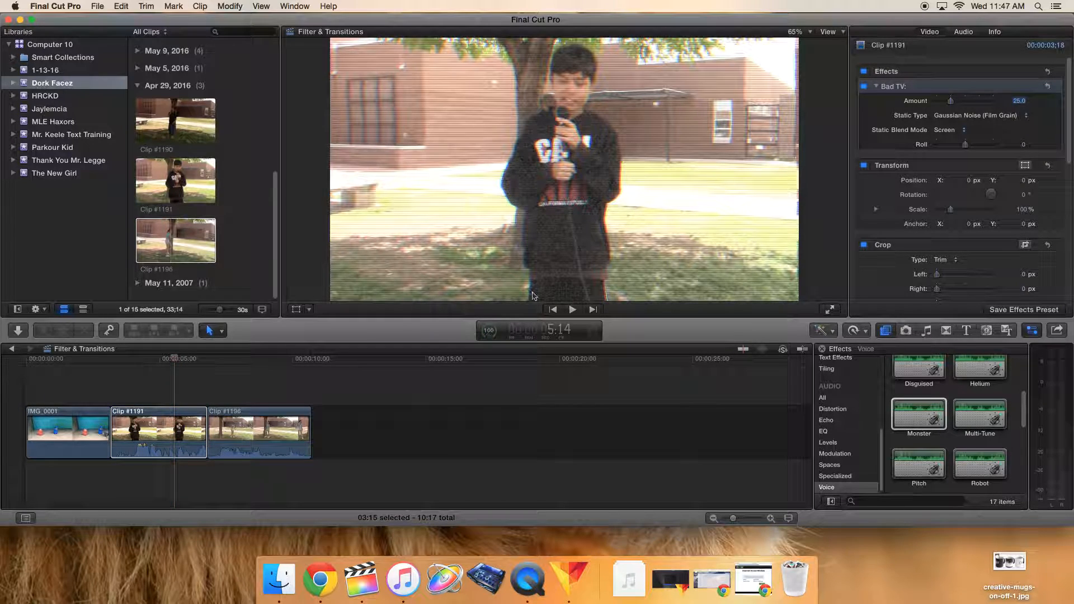
# Step: Delete the Monster audio effect from Clip #1191 and play the clip from its start to check the sound
pyautogui.click(964, 32)
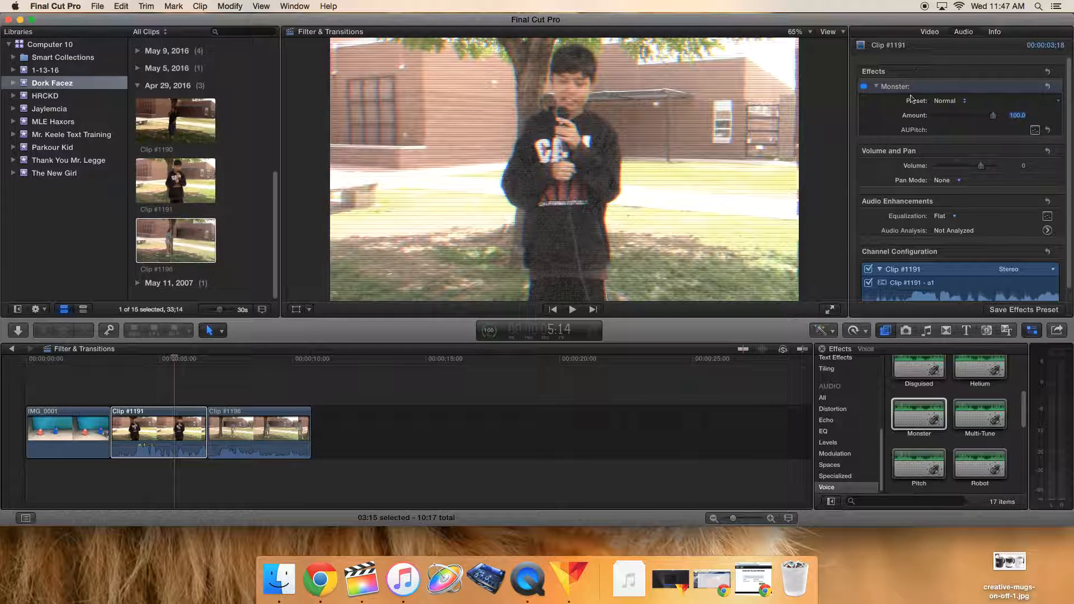
pyautogui.click(894, 87)
pyautogui.press('Delete')
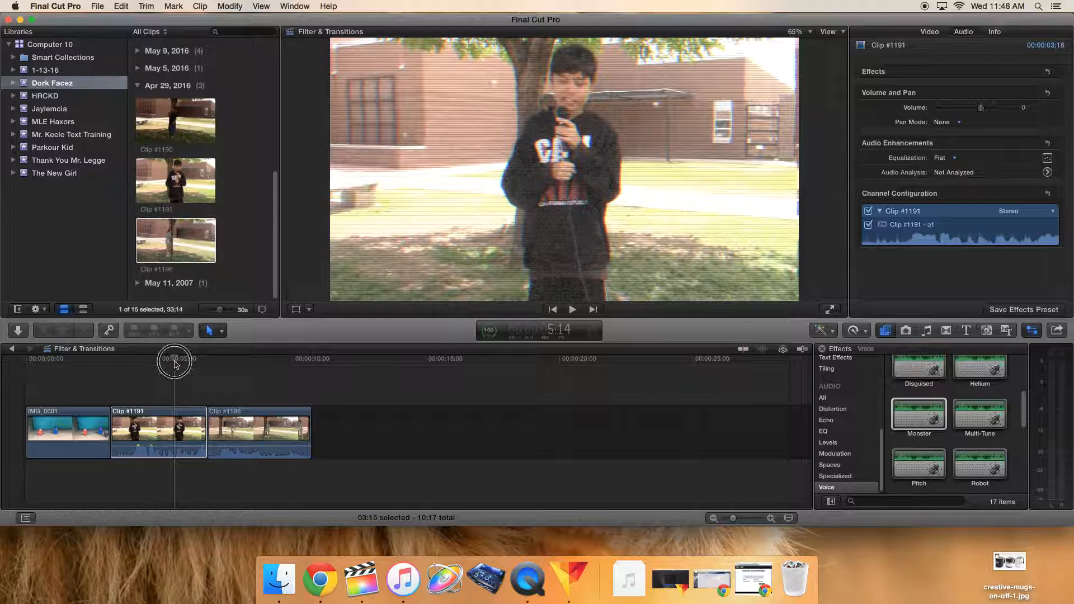
pyautogui.click(112, 364)
pyautogui.press('space')
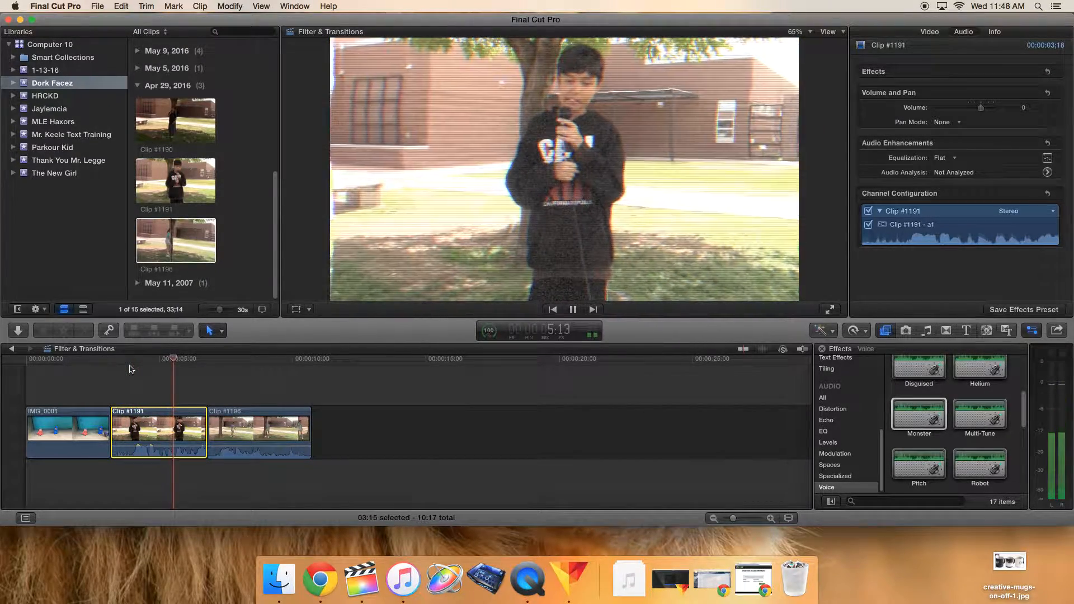
pyautogui.press('space')
# Step: Apply the Robot voice effect to Clip #1191 and play from 3:10 to hear it
pyautogui.scroll(-2, 967, 449)
pyautogui.moveTo(983, 424); pyautogui.dragTo(194, 409)
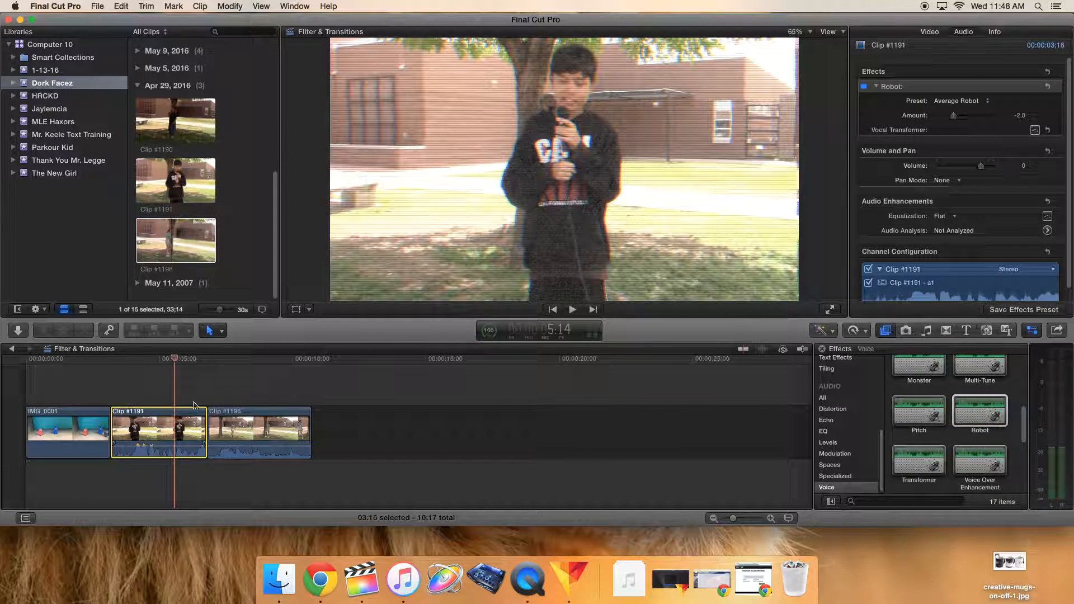
pyautogui.moveTo(176, 361); pyautogui.dragTo(117, 359)
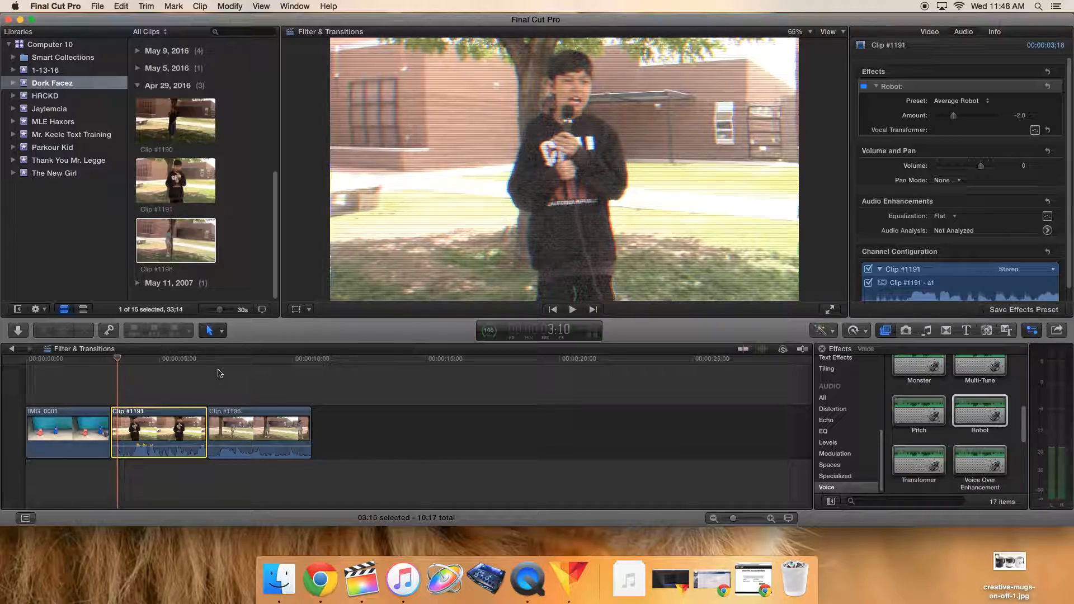
pyautogui.press('space')
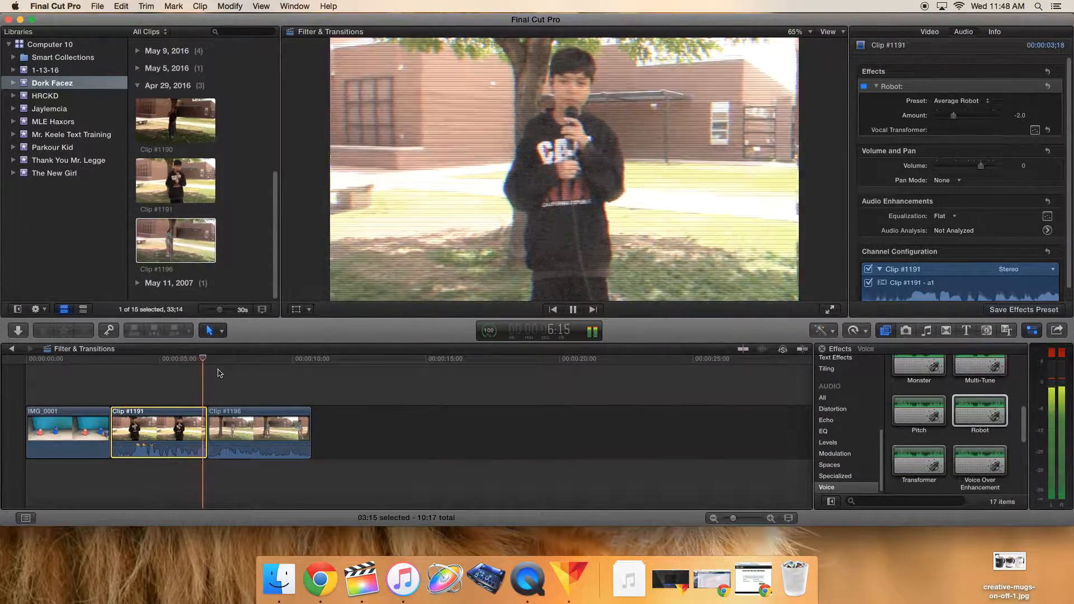
pyautogui.press('space')
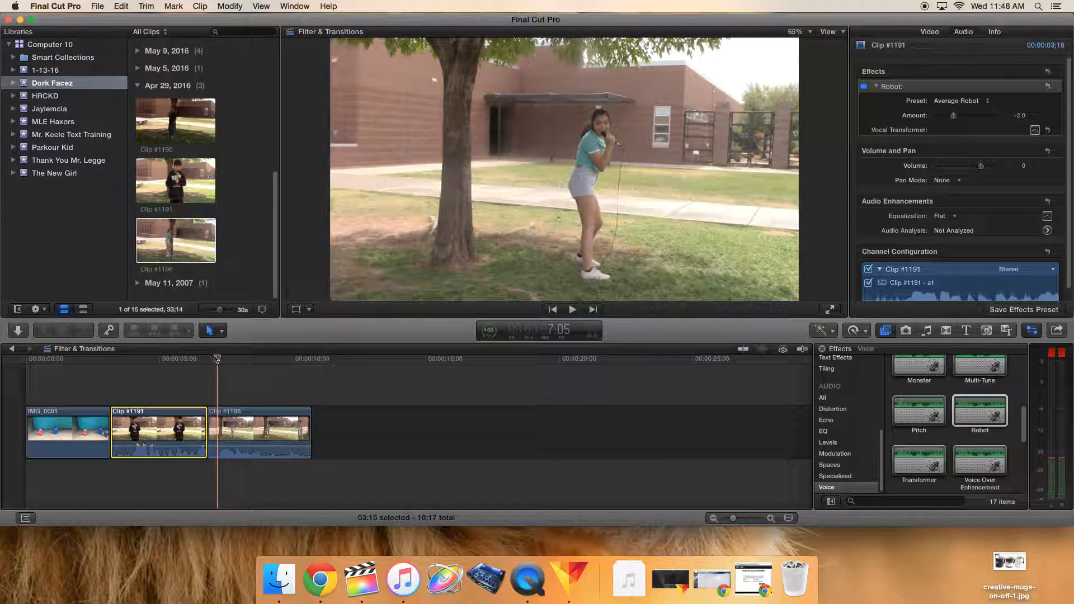
# Step: Scrub across the cuts on either side of Clip #1191, ending at 6:10
pyautogui.click(154, 373)
pyautogui.click(209, 374)
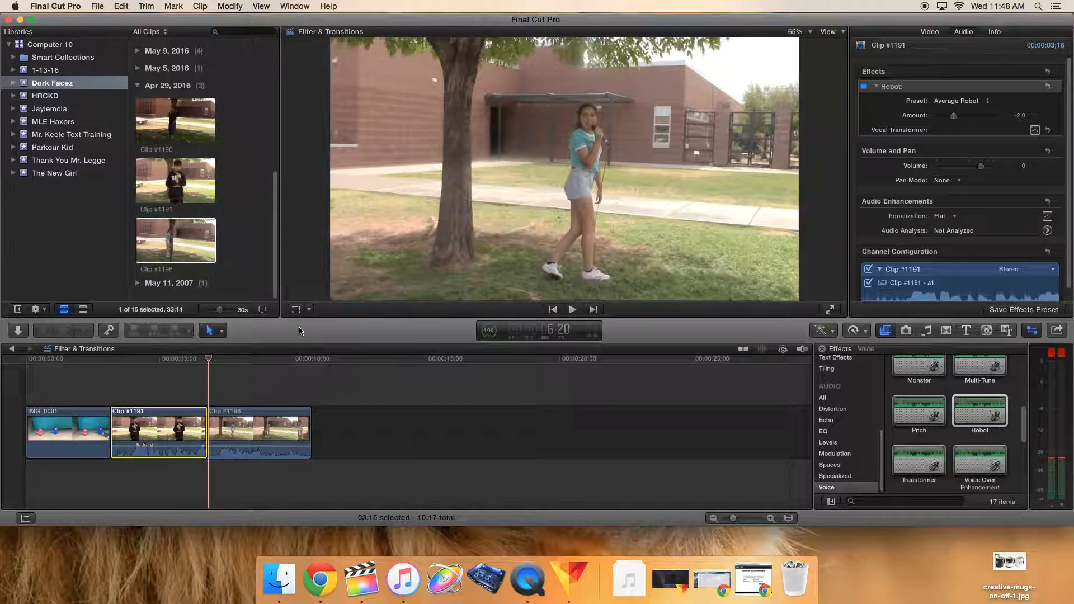
pyautogui.moveTo(86, 361); pyautogui.dragTo(197, 386)
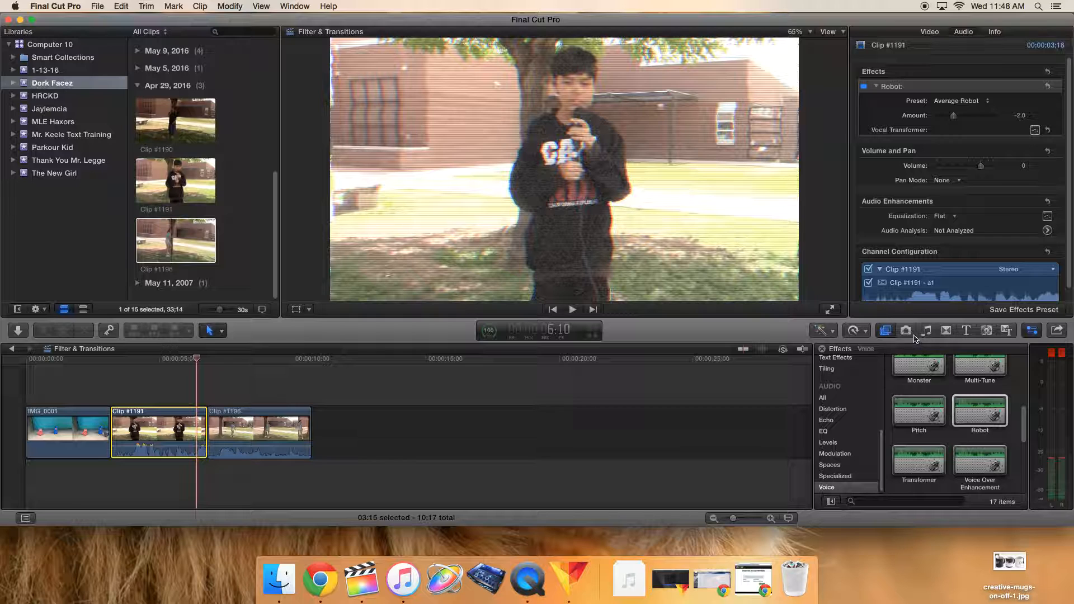
# Step: Preview the Bloom transition and add it between IMG_0001 and Clip #1191, allowing the media to overlap with a ripple trim
pyautogui.click(950, 334)
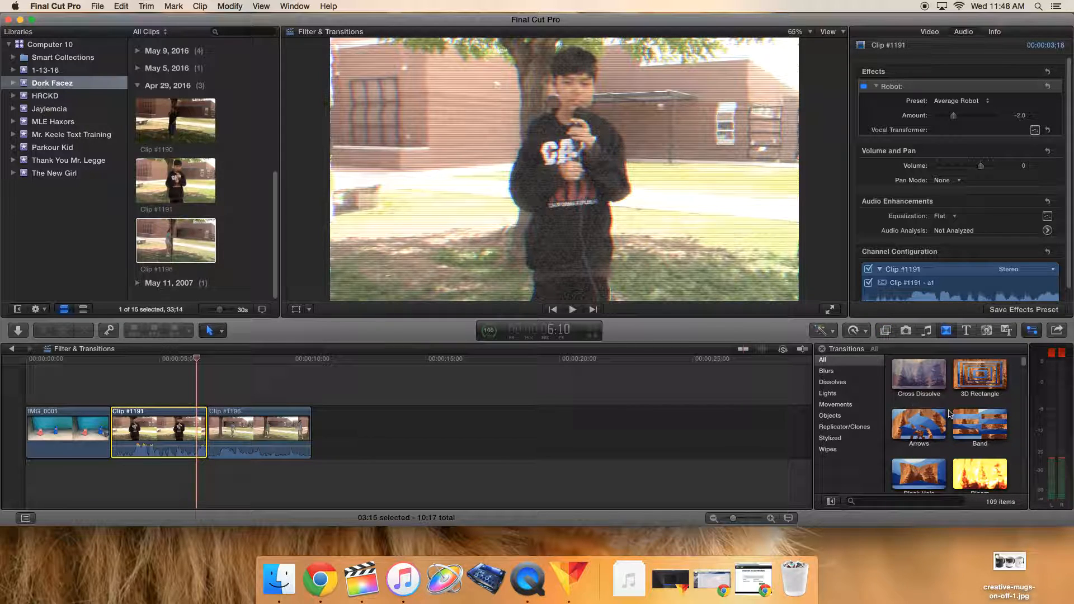
pyautogui.scroll(-3, 970, 407)
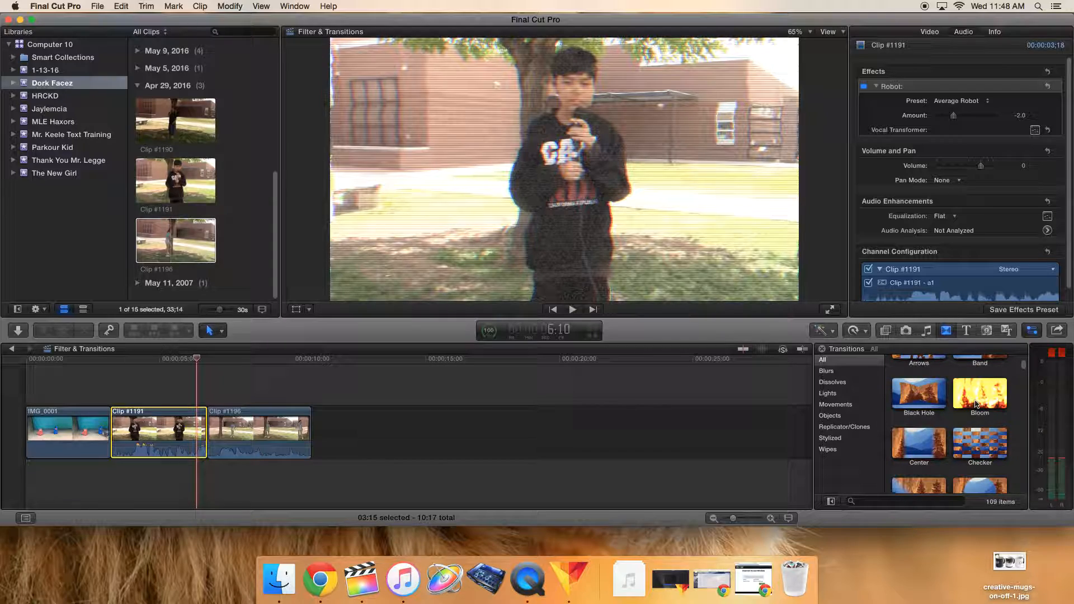
pyautogui.click(973, 394)
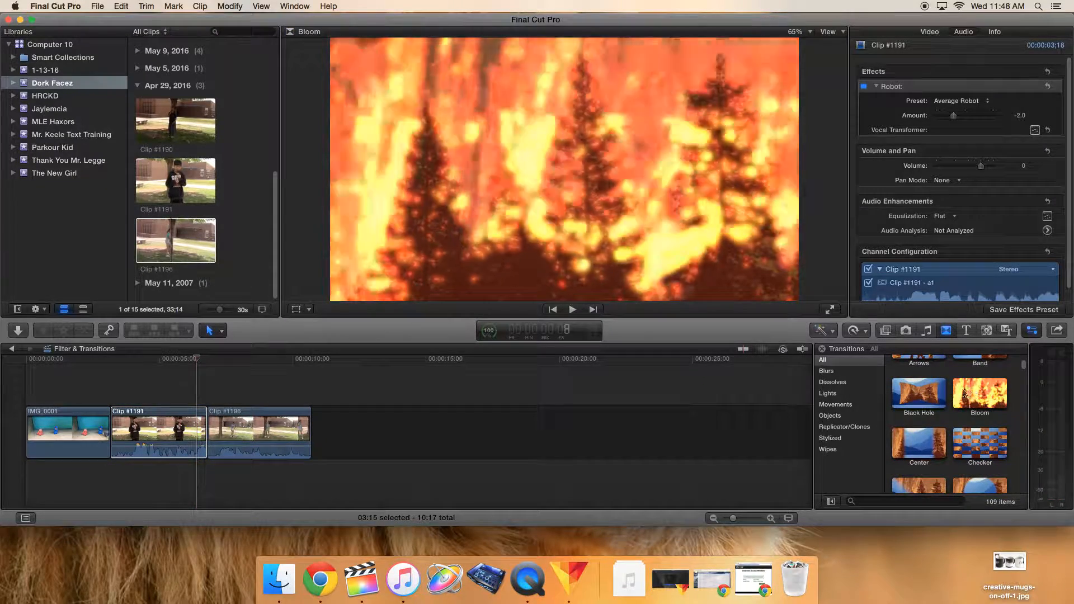
pyautogui.moveTo(972, 395); pyautogui.dragTo(110, 429)
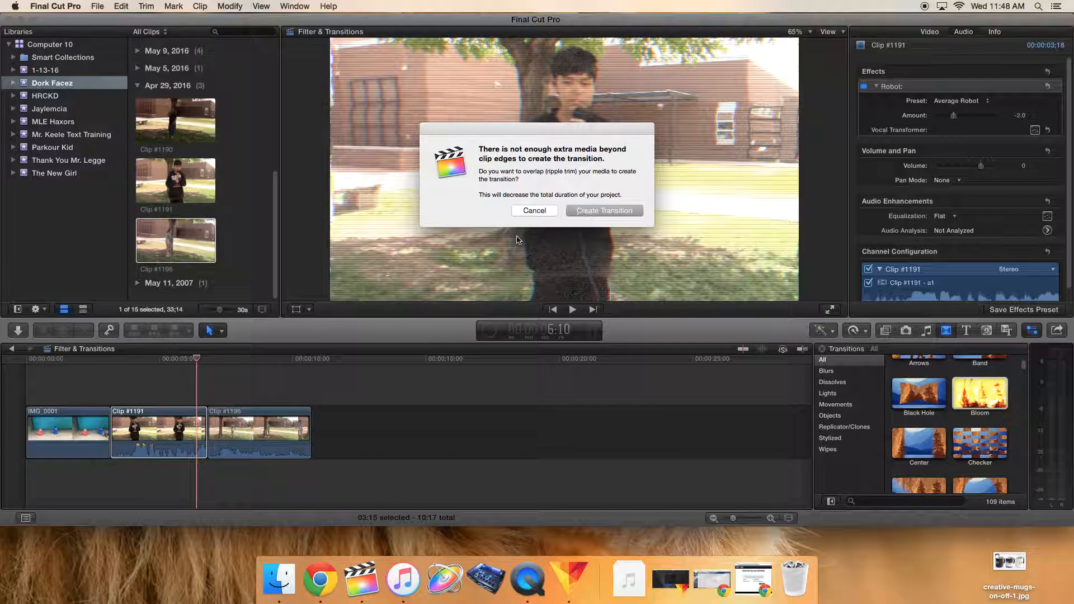
pyautogui.click(589, 215)
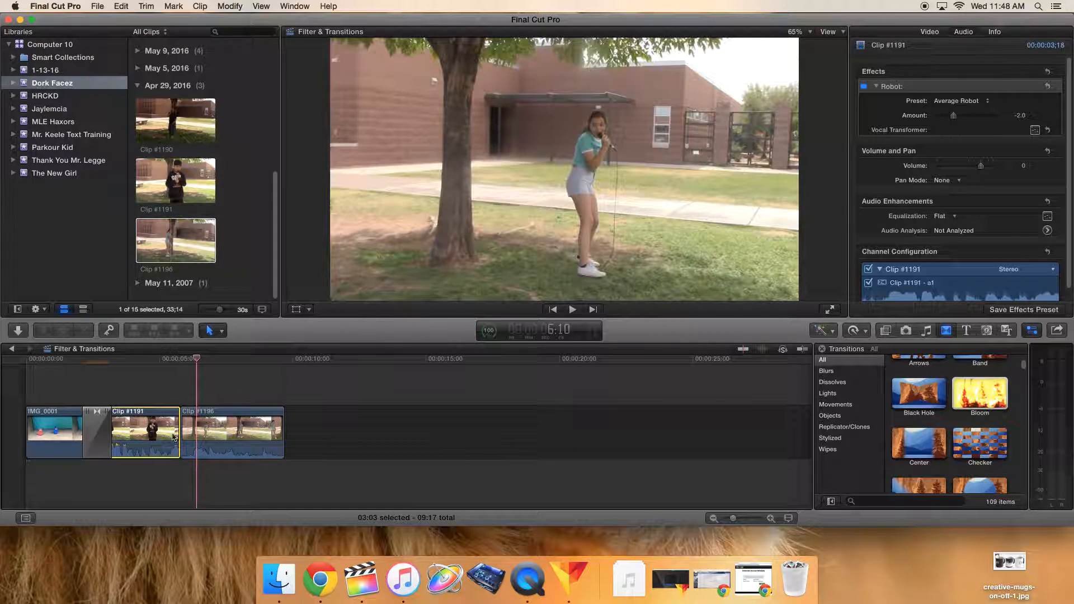
# Step: Shorten the Bloom transition between IMG_0001 and Clip #1191 to 12 frames and play the project from its start to check it
pyautogui.moveTo(207, 367); pyautogui.dragTo(67, 392)
pyautogui.moveTo(83, 431); pyautogui.dragTo(89, 428)
pyautogui.moveTo(68, 359); pyautogui.dragTo(24, 357)
pyautogui.press('space')
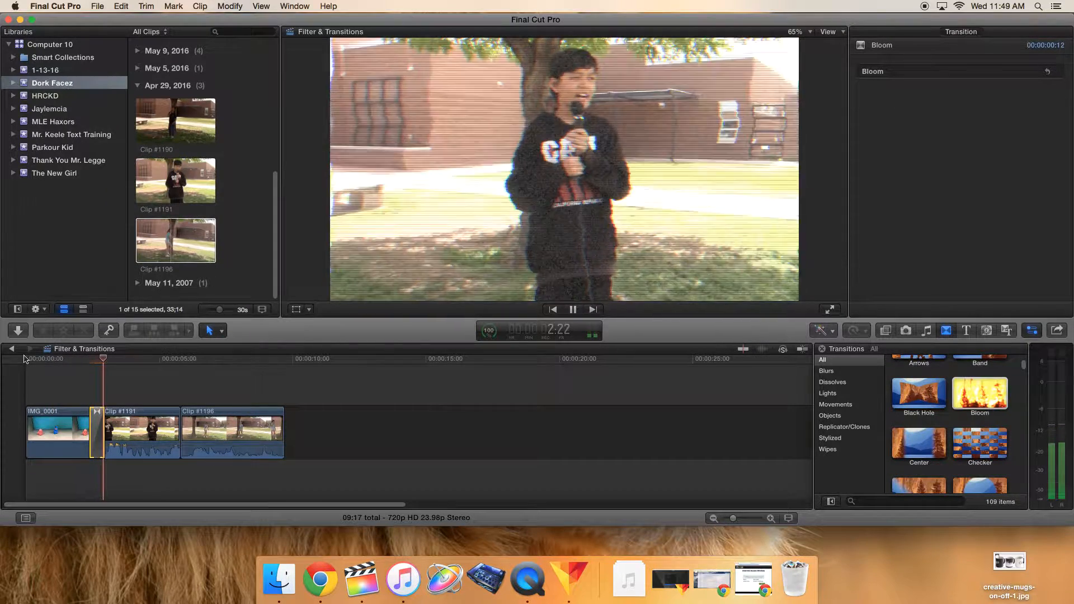
pyautogui.press('space')
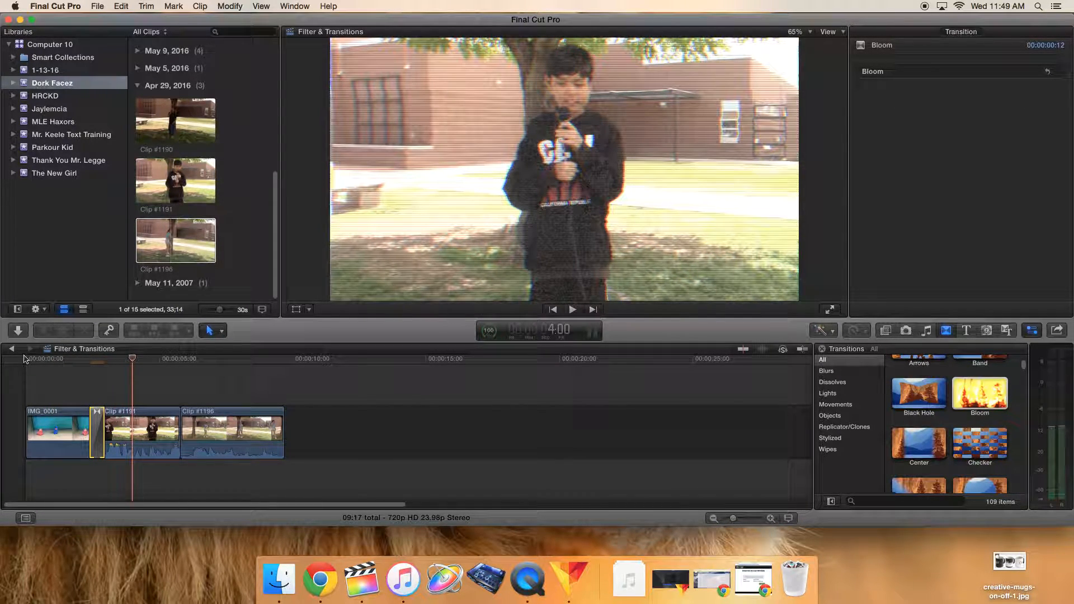
# Step: Add the Checker transition between Clip #1191 and Clip #1196, allowing a ripple-trim overlap, and shorten it to 10 frames
pyautogui.scroll(-3, 969, 457)
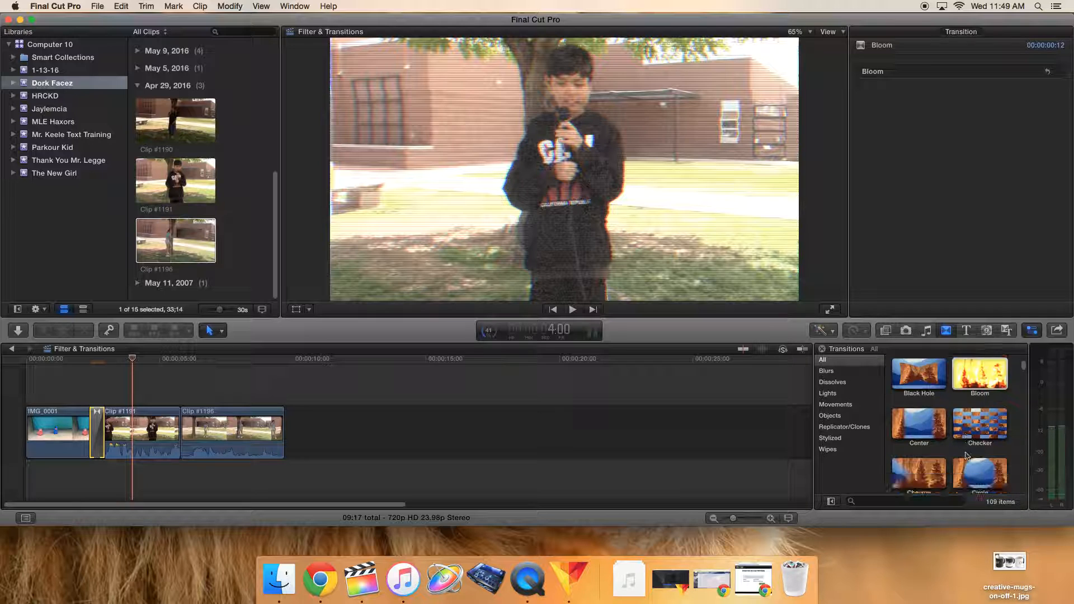
pyautogui.scroll(3, 968, 465)
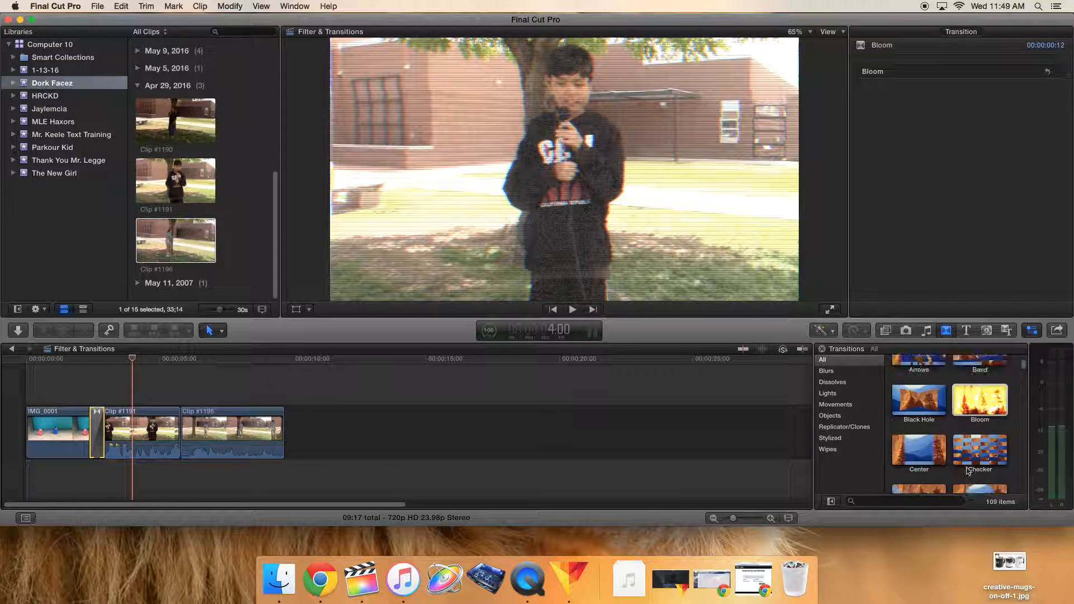
pyautogui.moveTo(973, 452); pyautogui.dragTo(169, 433)
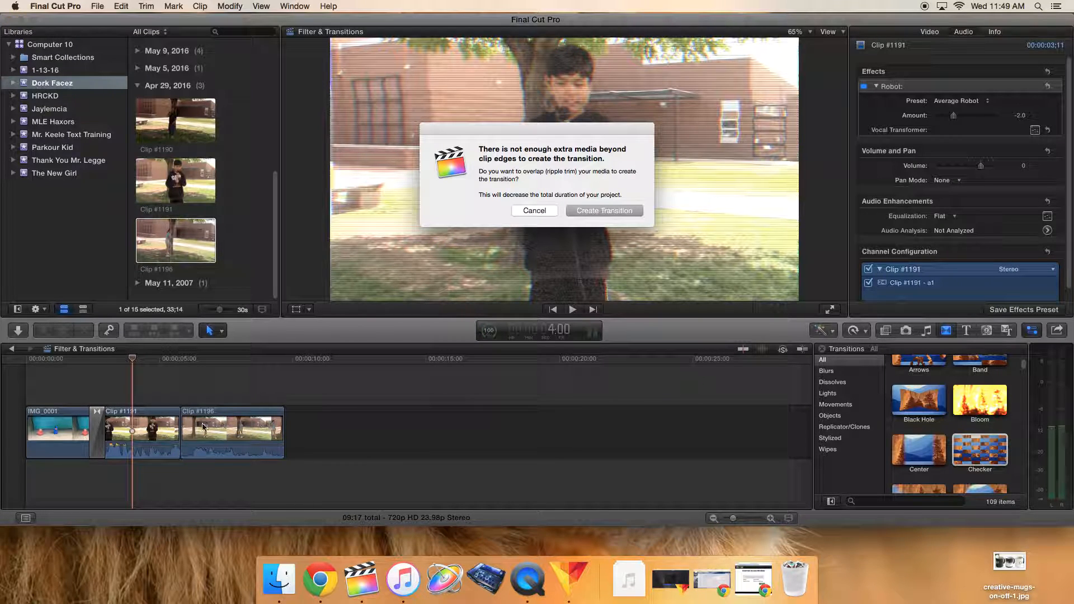
pyautogui.click(598, 211)
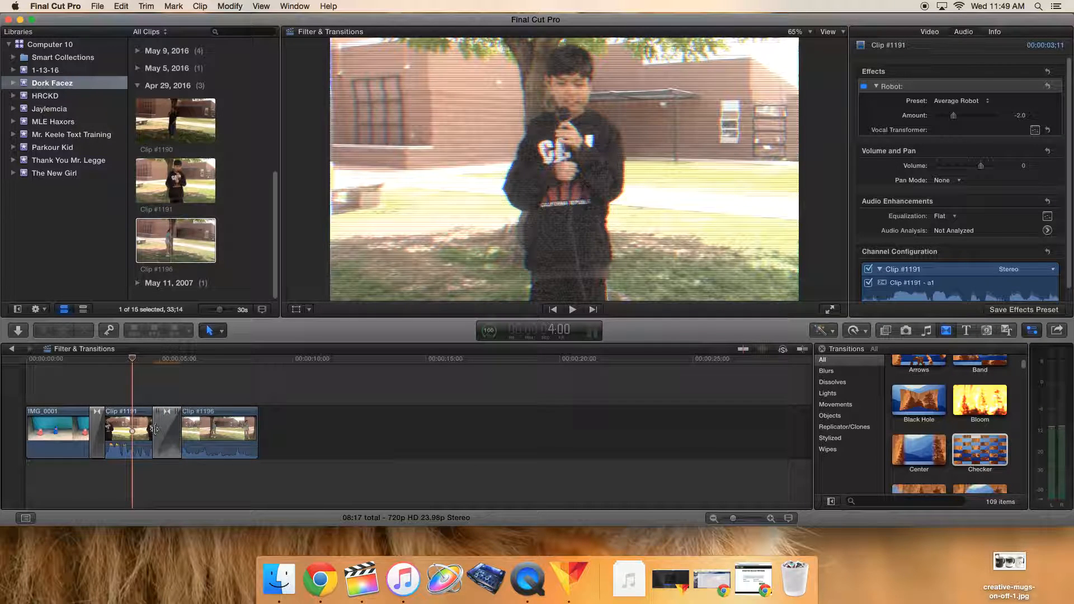
pyautogui.moveTo(154, 429)
pyautogui.mouseDown()
pyautogui.moveTo(138, 428)
pyautogui.moveTo(168, 426)
pyautogui.mouseUp()
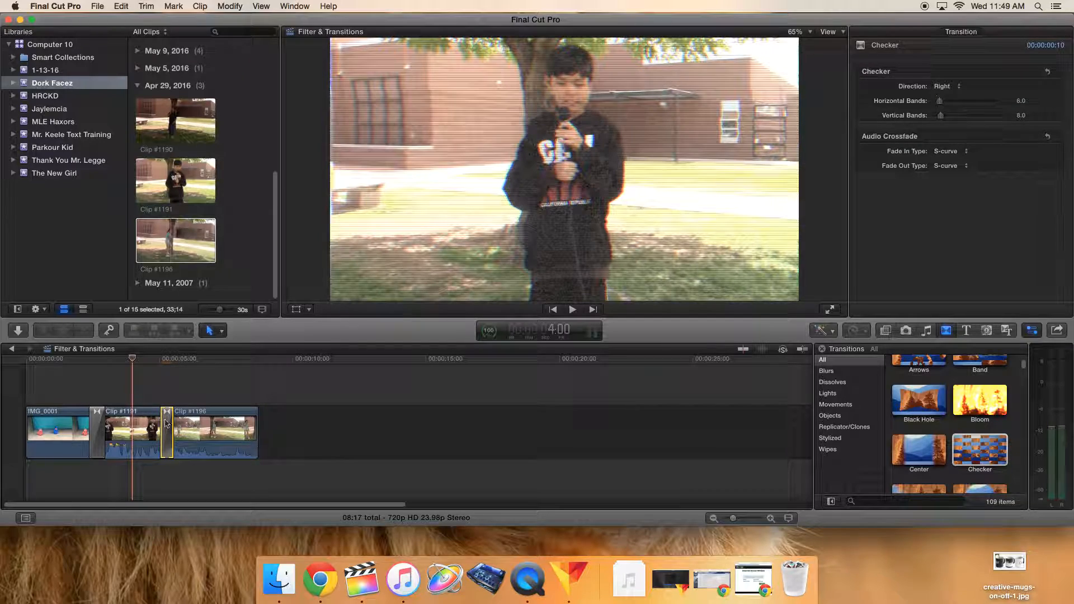
# Step: Play the project full screen to review both transitions, then return to the start of the Checker transition at 5:02
pyautogui.click(144, 368)
pyautogui.moveTo(144, 368); pyautogui.dragTo(126, 371)
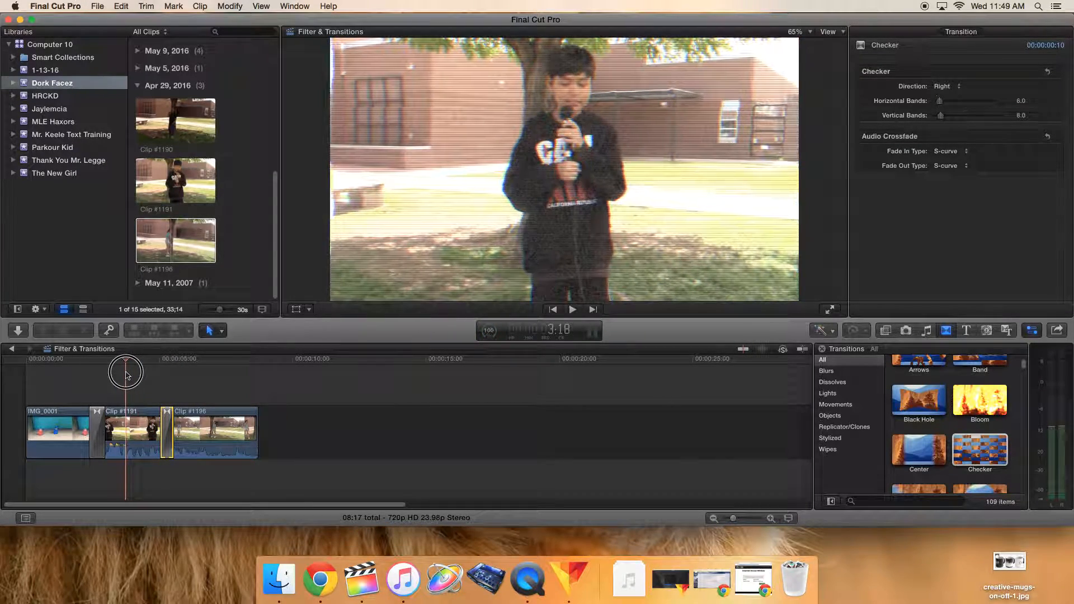
pyautogui.click(829, 309)
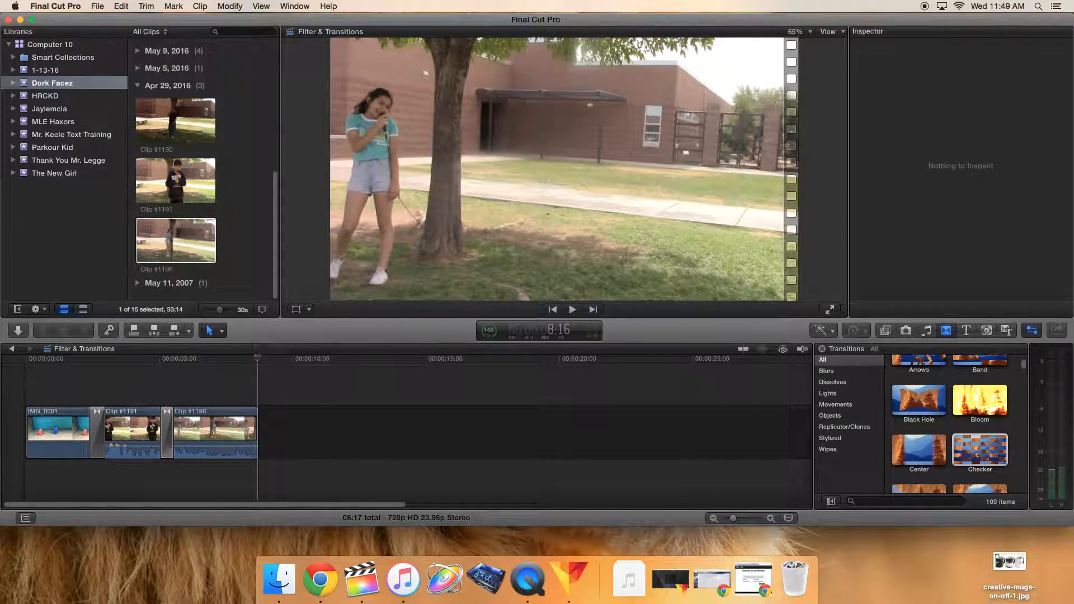
pyautogui.press('space')
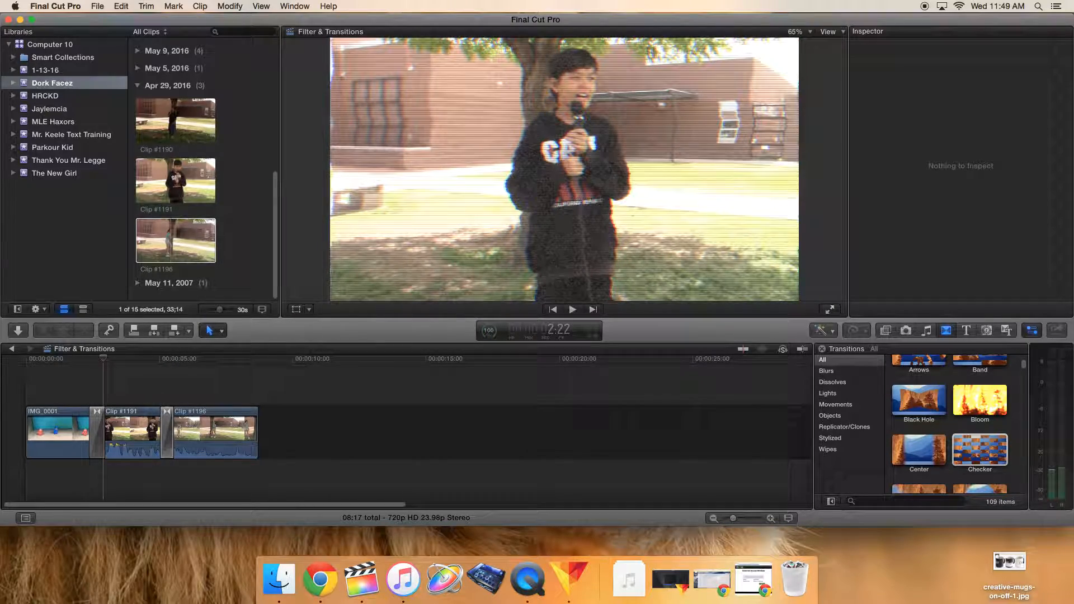
pyautogui.press('space')
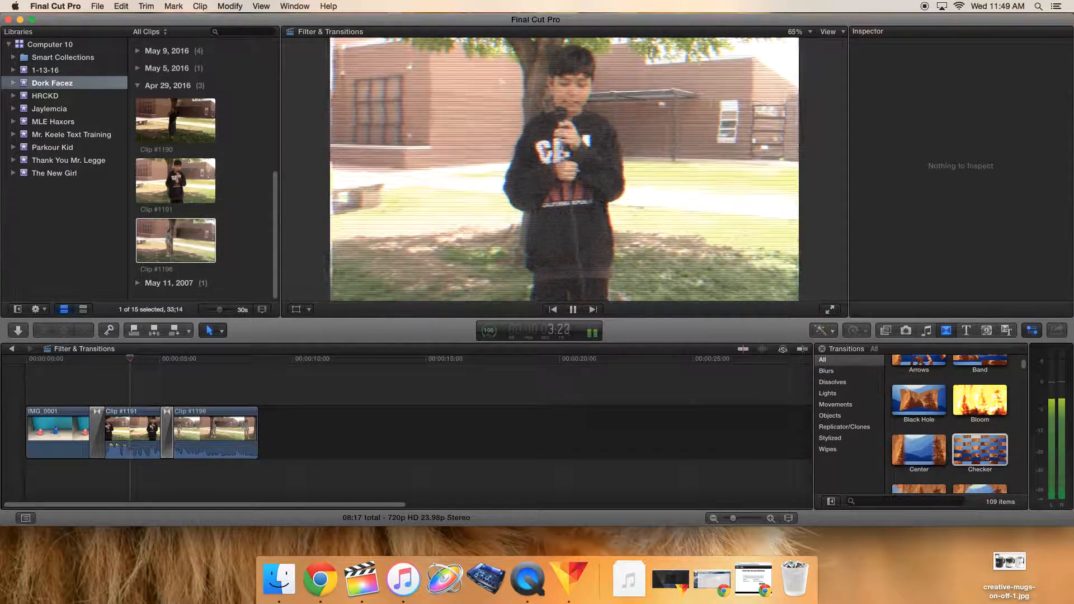
pyautogui.press('space')
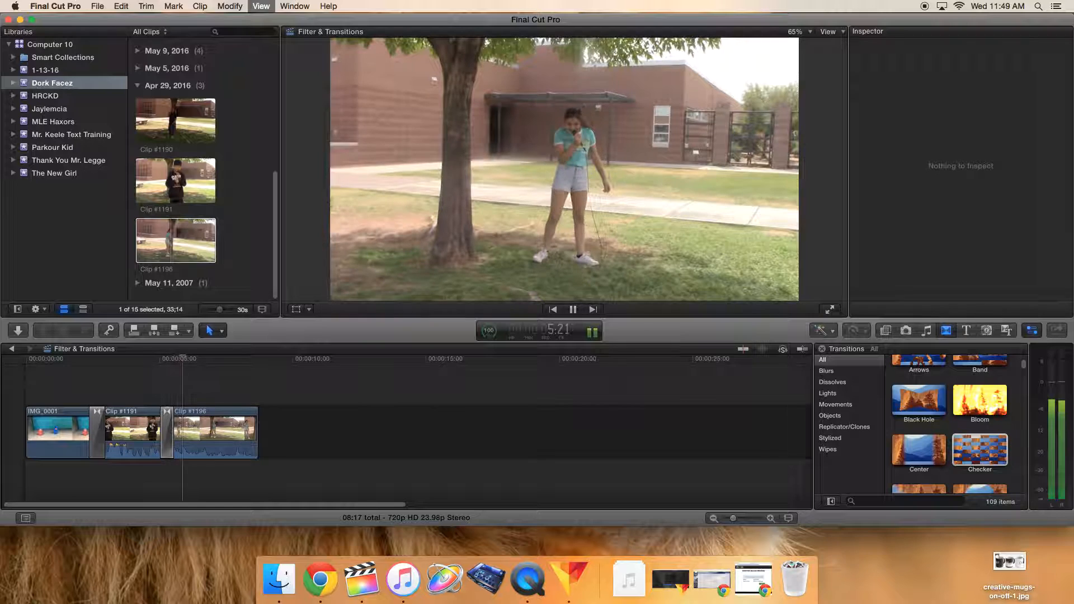
pyautogui.press('j')
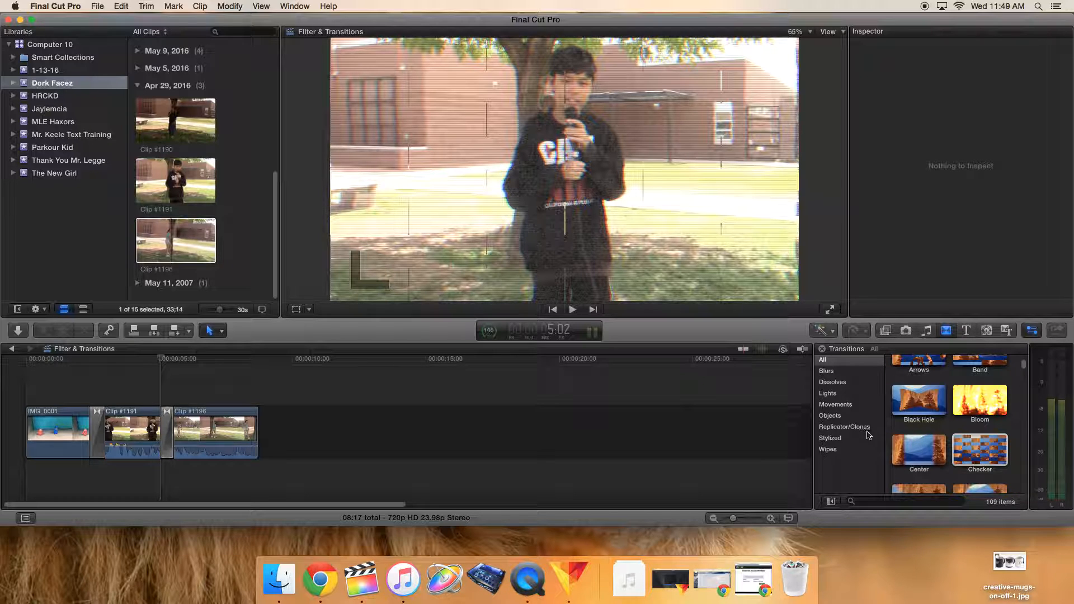
# Step: Delete the Checker transition between Clip #1191 and Clip #1196 and put the Chevron transition in its place
pyautogui.click(987, 443)
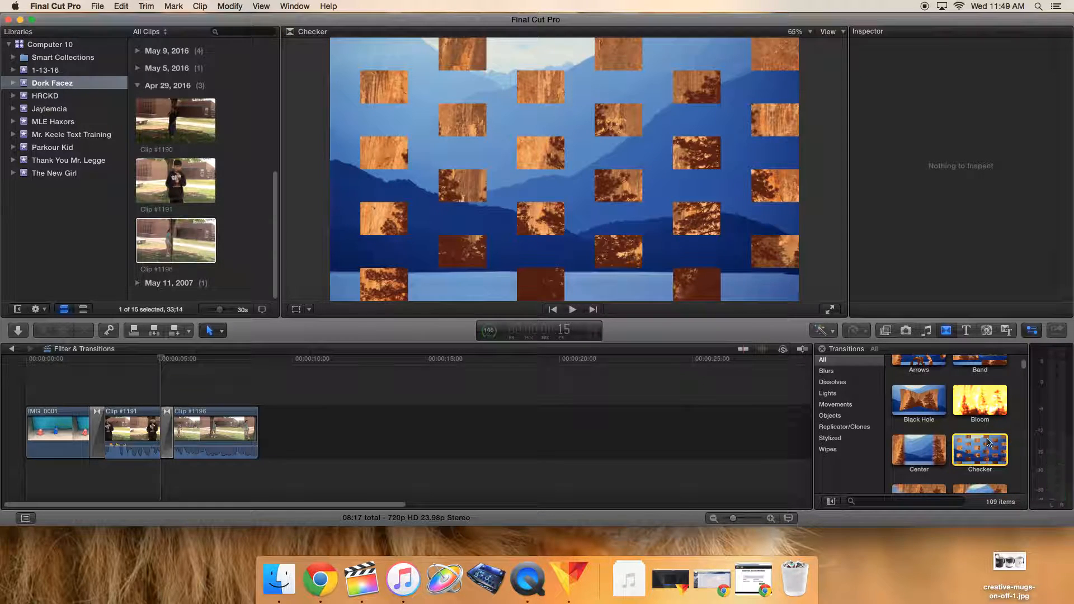
pyautogui.scroll(-2, 987, 440)
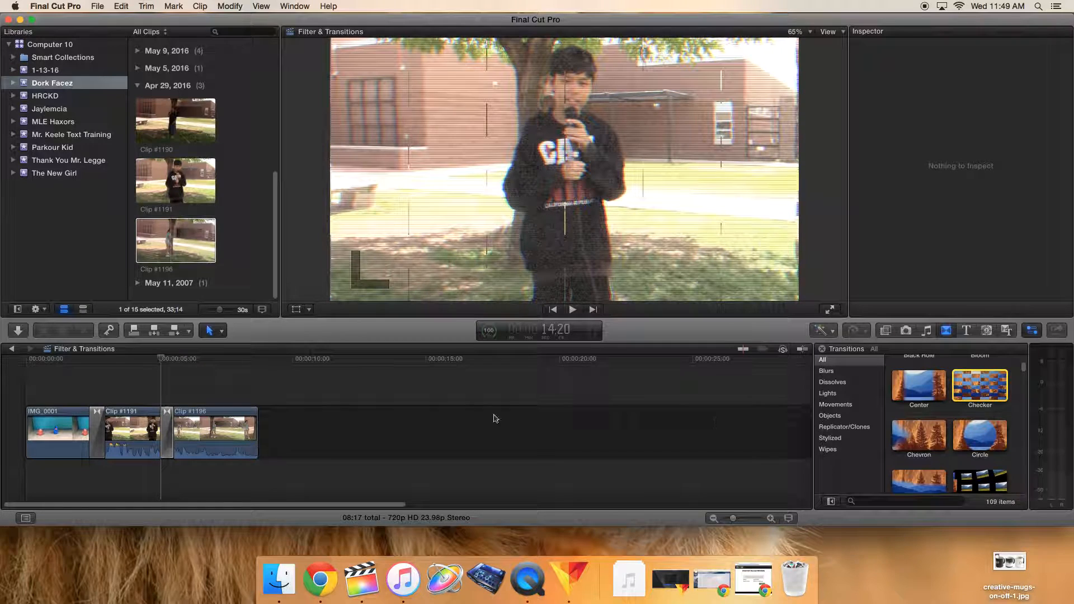
pyautogui.click(167, 431)
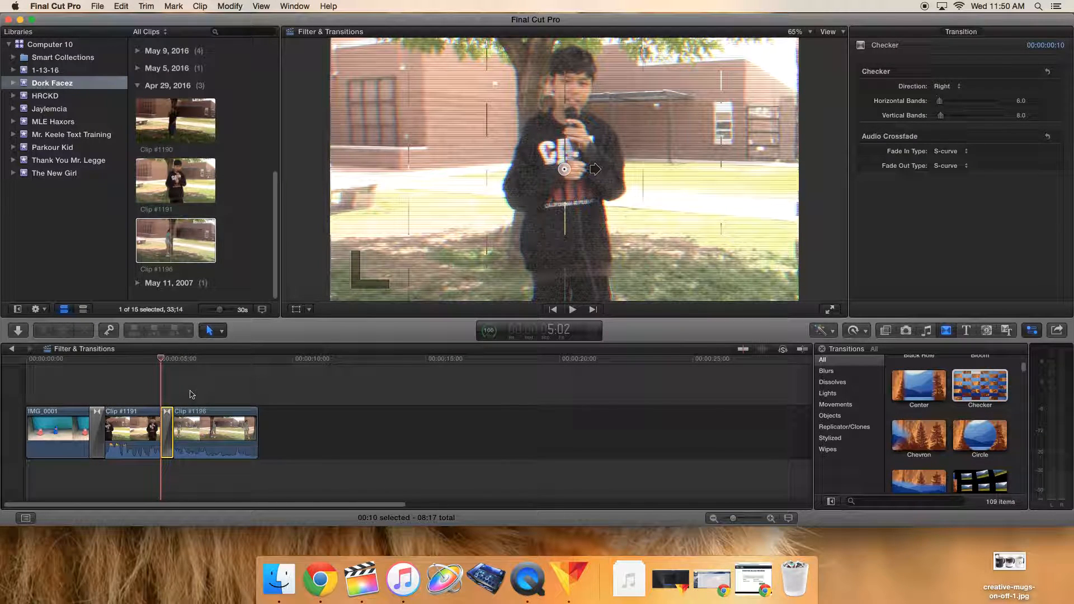
pyautogui.press('Delete')
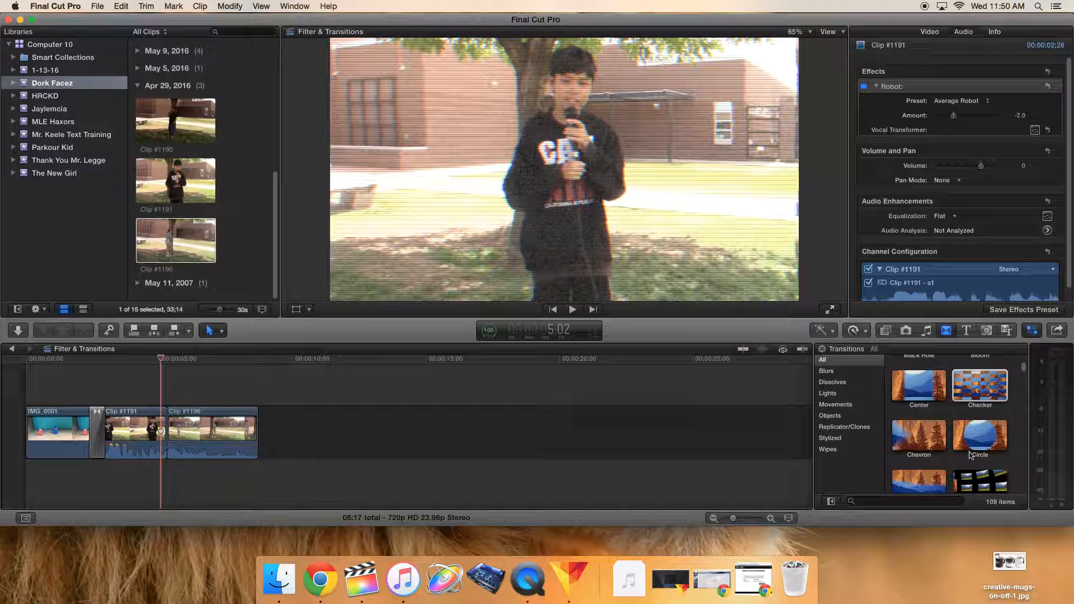
pyautogui.moveTo(930, 442); pyautogui.dragTo(180, 431)
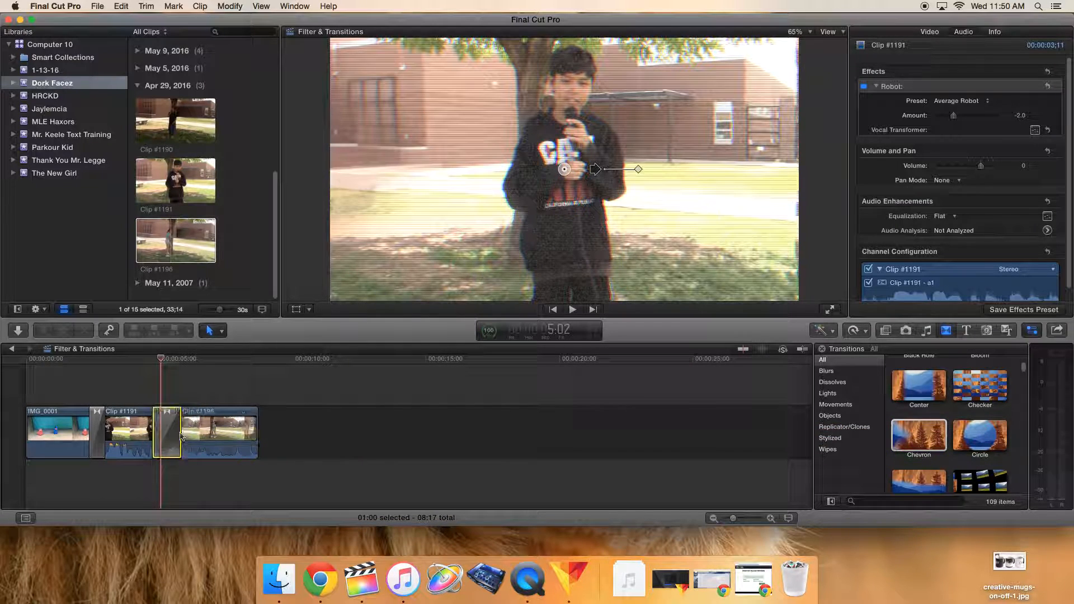
# Step: Play the timeline from 4:04 through the Chevron transition to check it, leaving the playhead at 6:20
pyautogui.moveTo(163, 361); pyautogui.dragTo(137, 364)
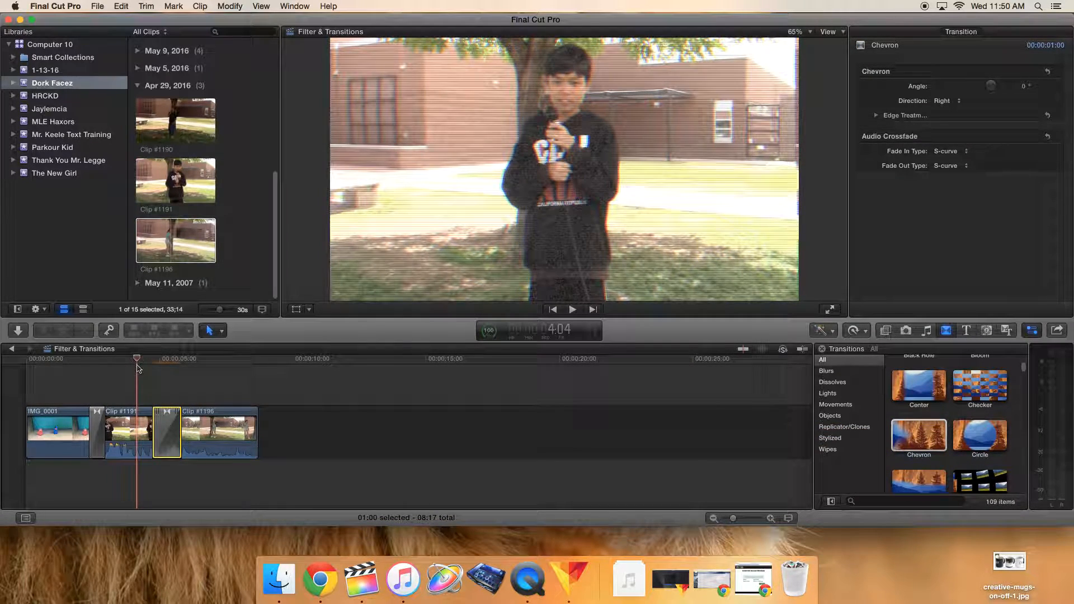
pyautogui.press('space')
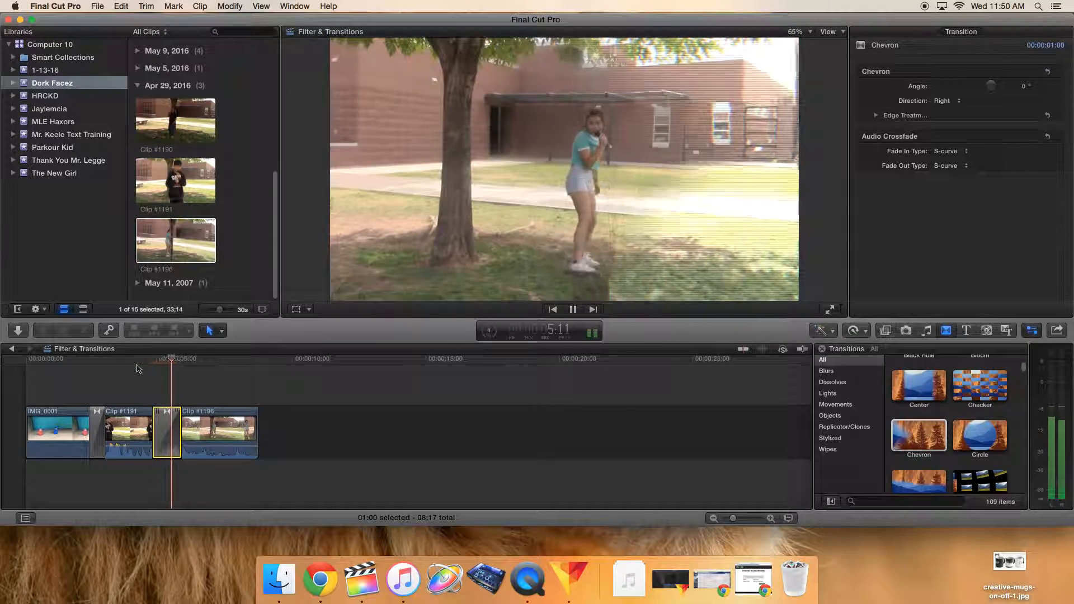
pyautogui.press('space')
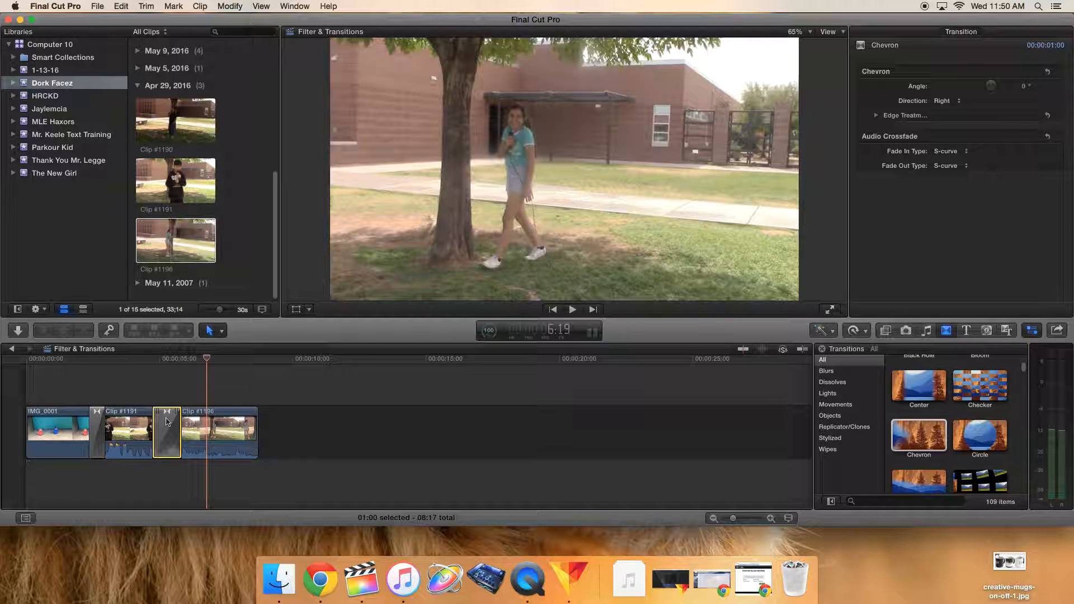
pyautogui.moveTo(208, 364)
pyautogui.mouseDown()
pyautogui.moveTo(96, 379)
pyautogui.moveTo(167, 384)
pyautogui.moveTo(106, 384)
pyautogui.moveTo(149, 392)
pyautogui.moveTo(208, 385)
pyautogui.mouseUp()
# Step: Apply the Alien voice effect to Clip #1196 and play the clip from near its start to hear it
pyautogui.click(893, 331)
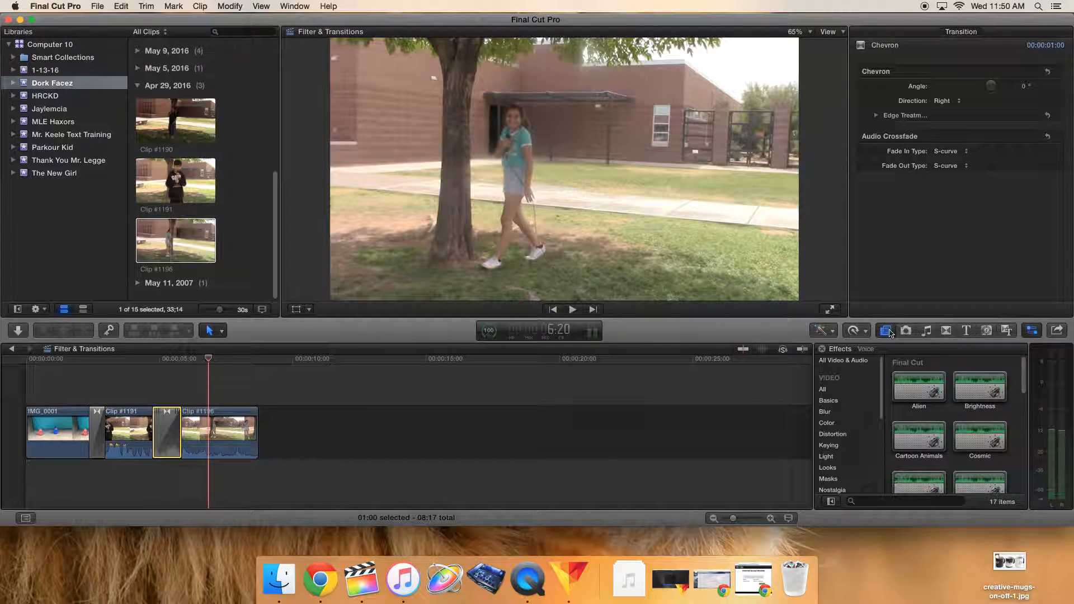
pyautogui.moveTo(913, 395); pyautogui.dragTo(245, 436)
pyautogui.moveTo(208, 360); pyautogui.dragTo(179, 359)
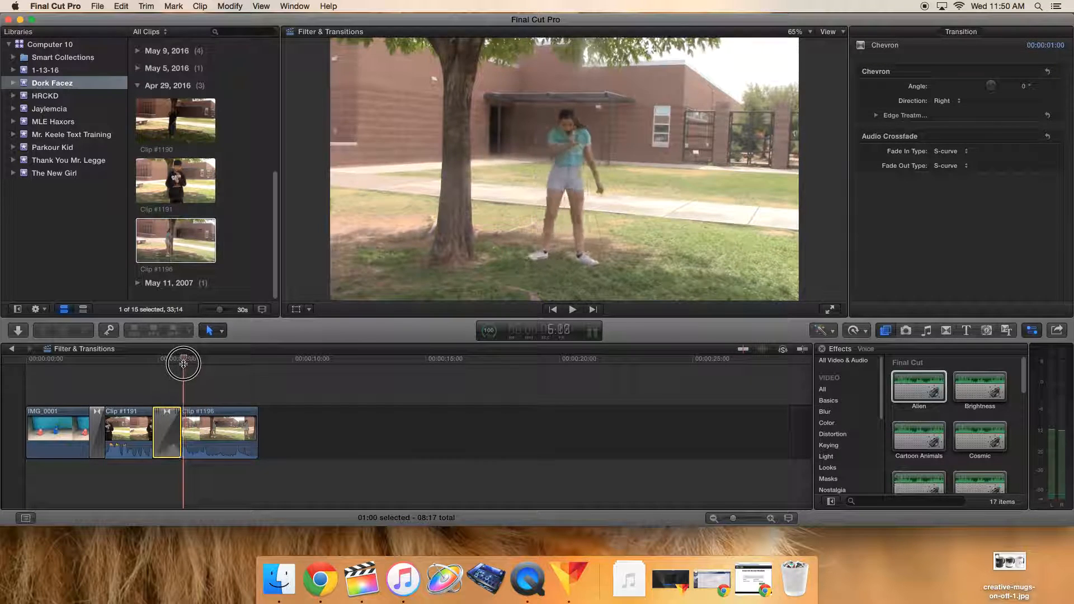
pyautogui.press('space')
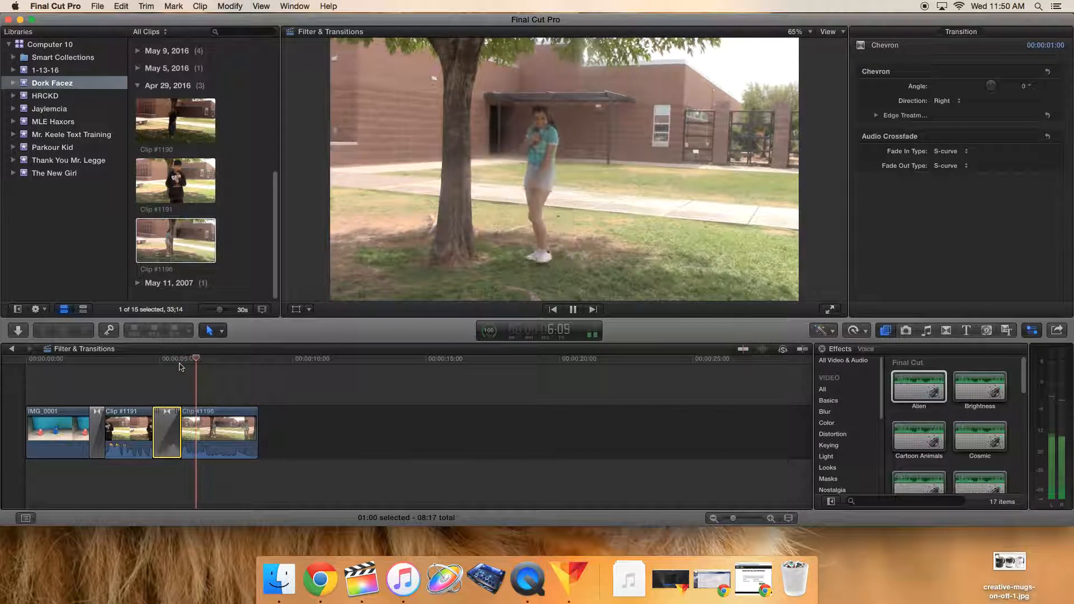
pyautogui.press('space')
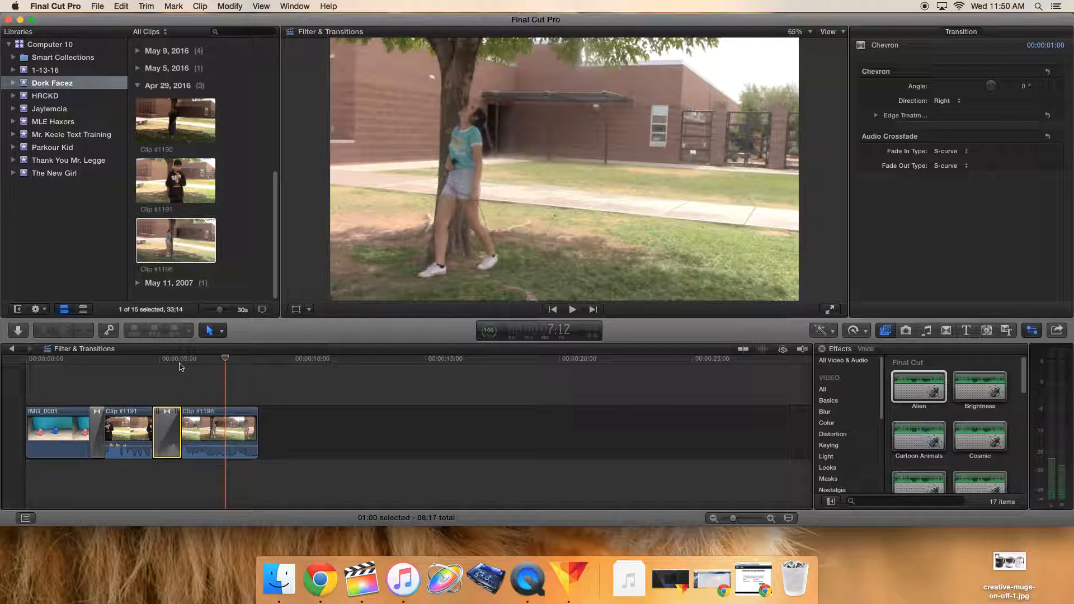